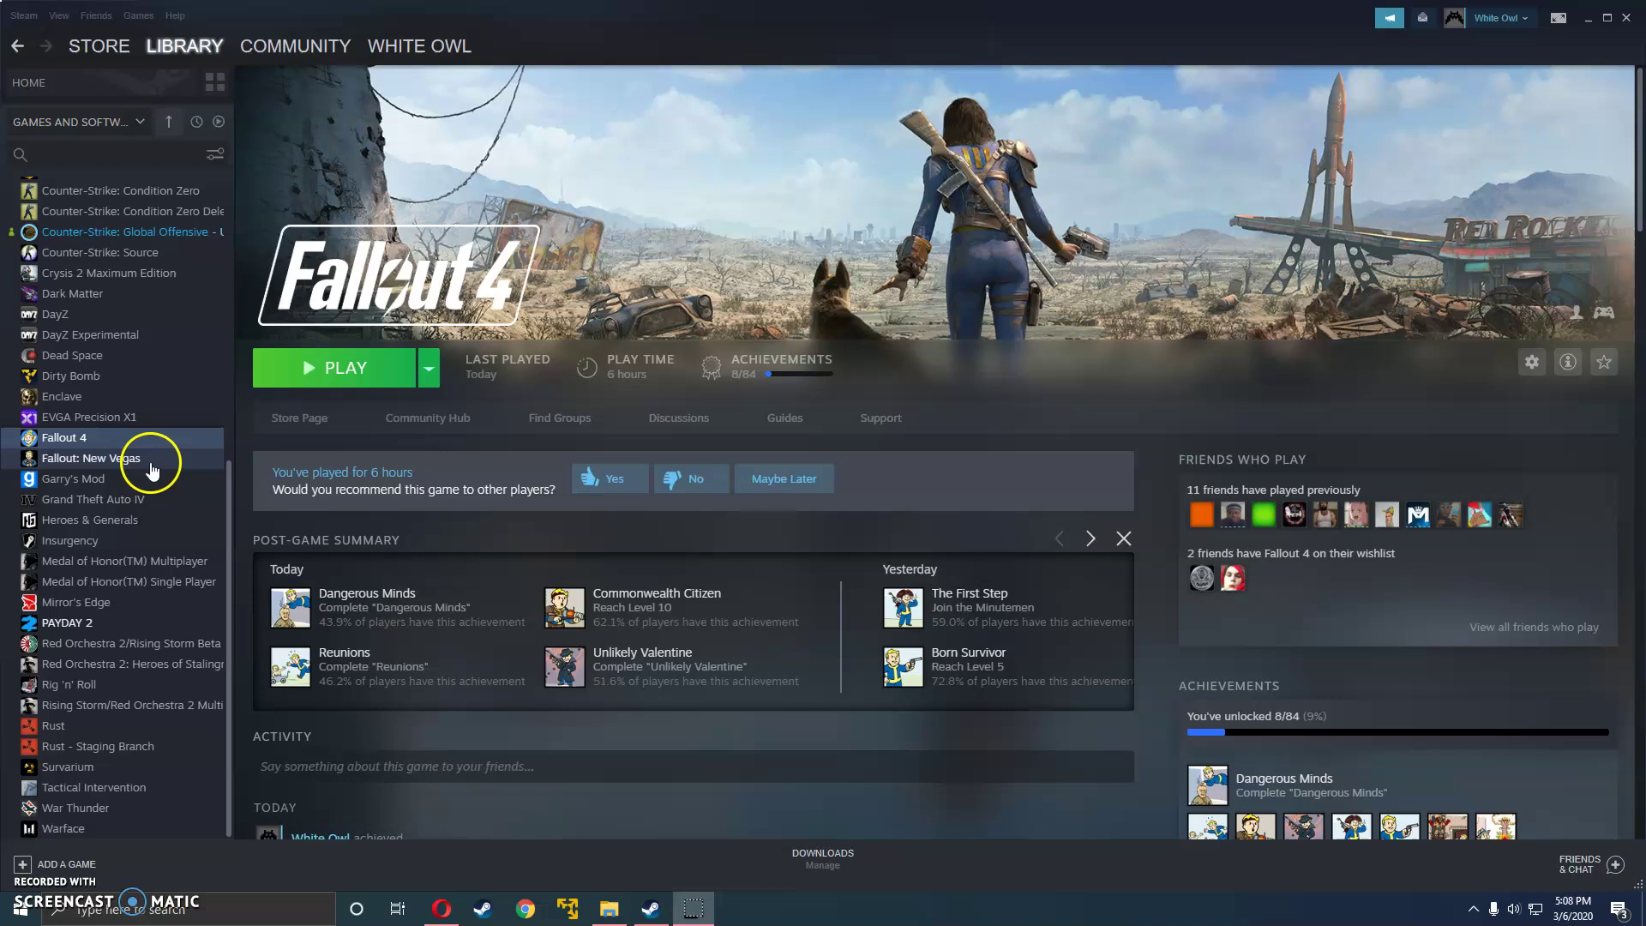
- Open Fallout 4's Properties on the Local Files page, which shows 26722 MB on drive C
right_click(60, 437)
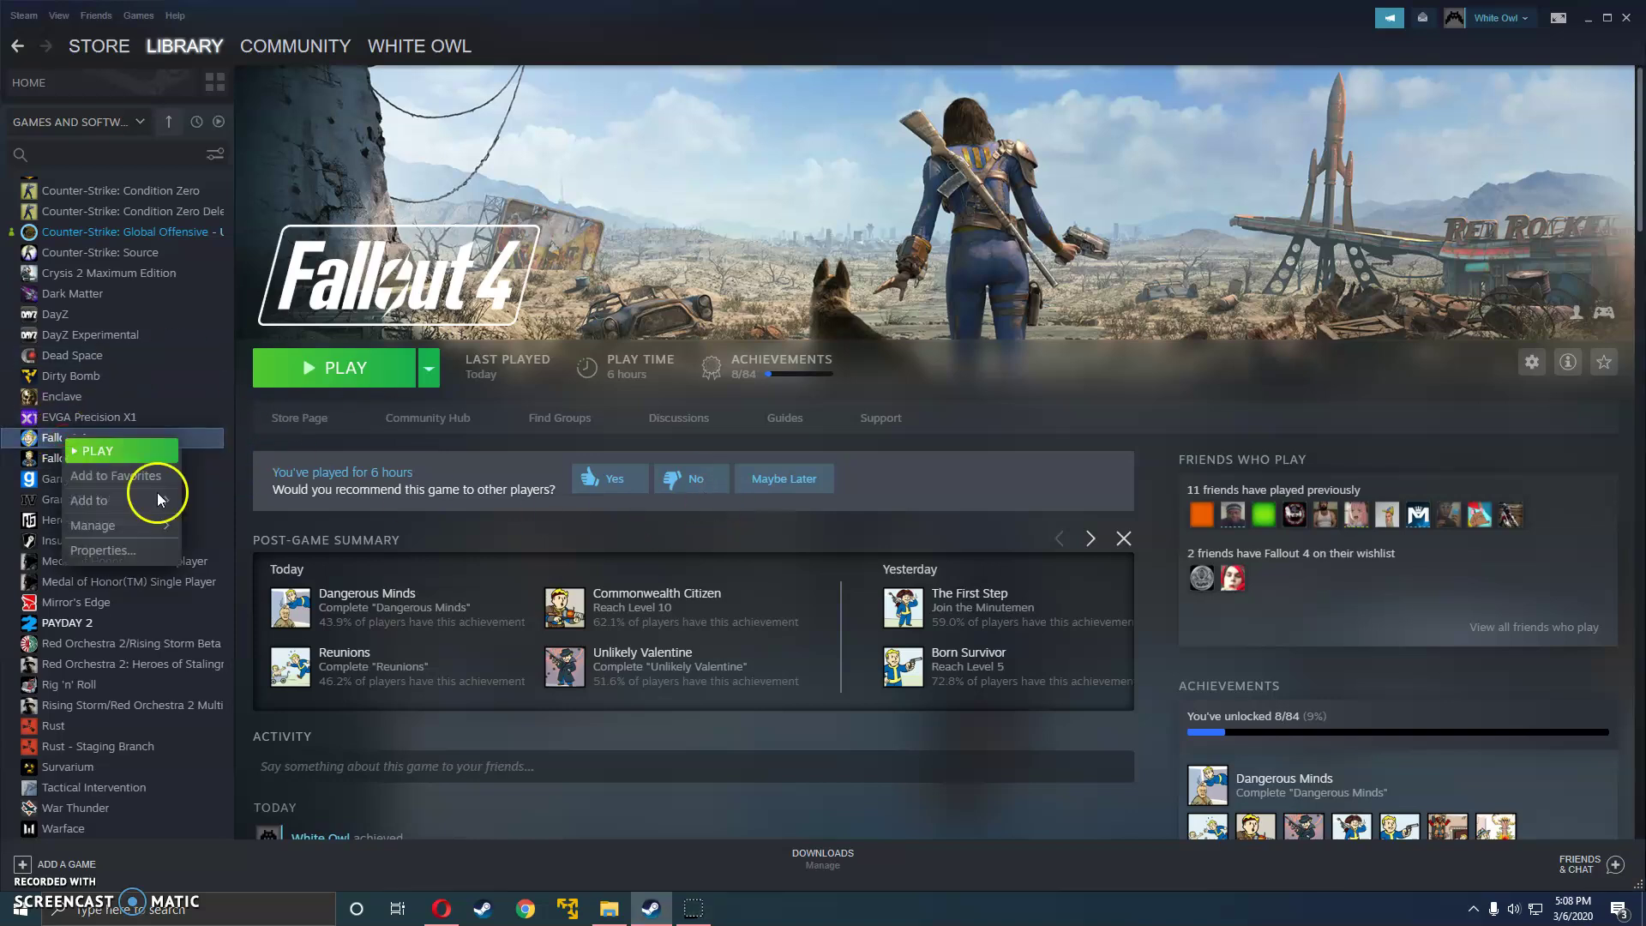
left_click(113, 549)
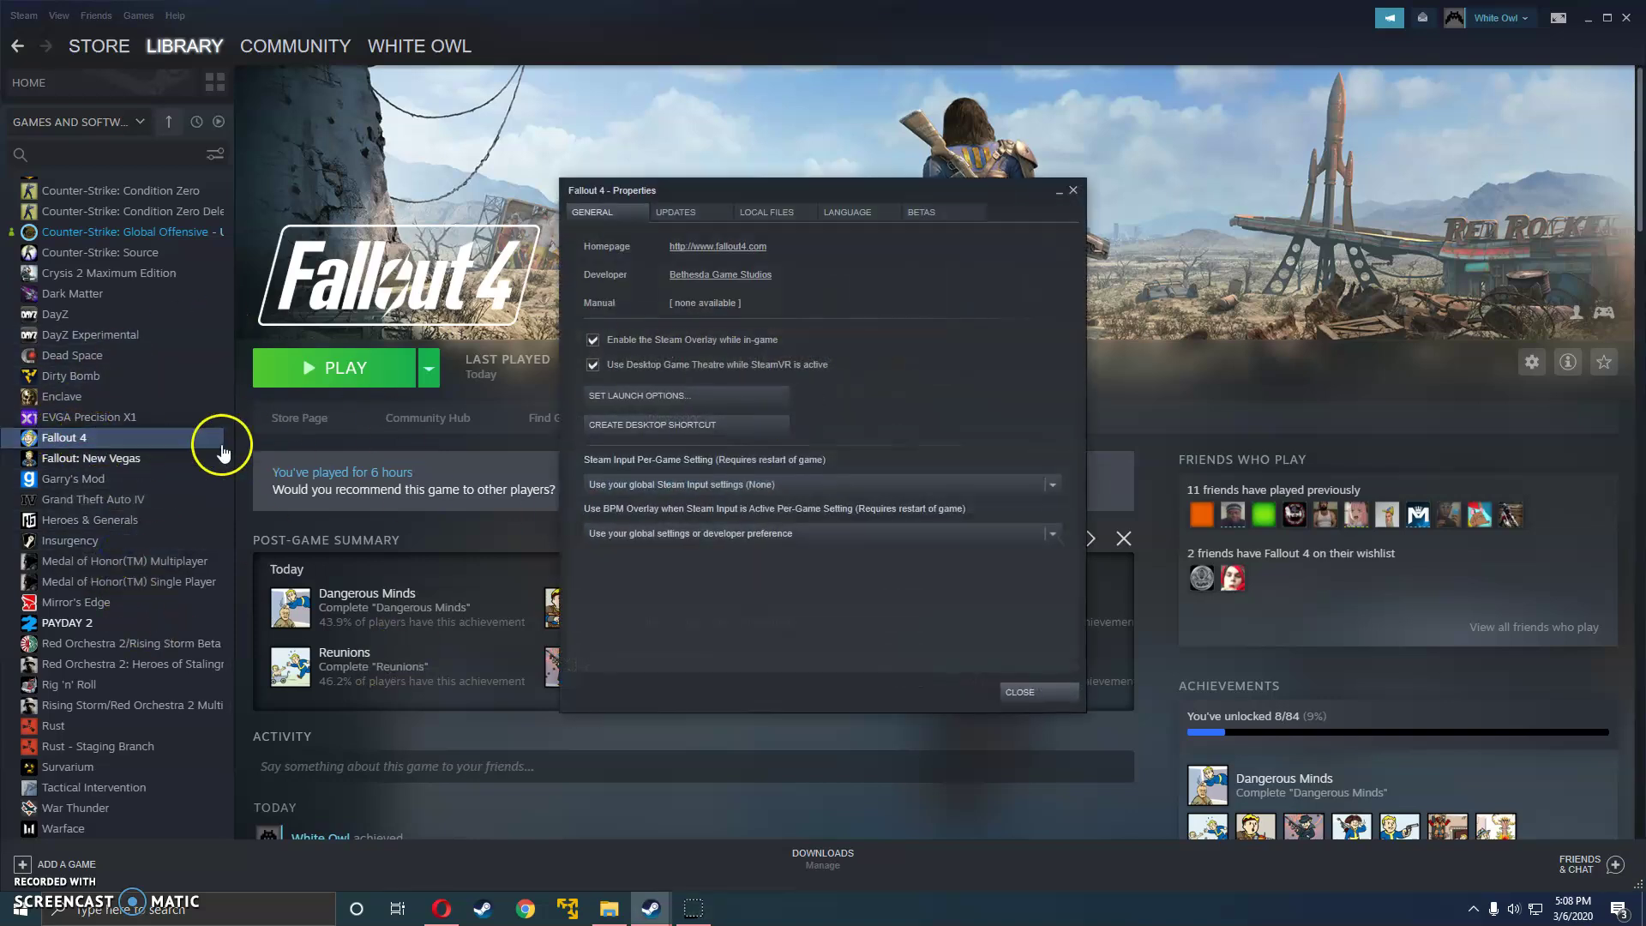
left_click(789, 208)
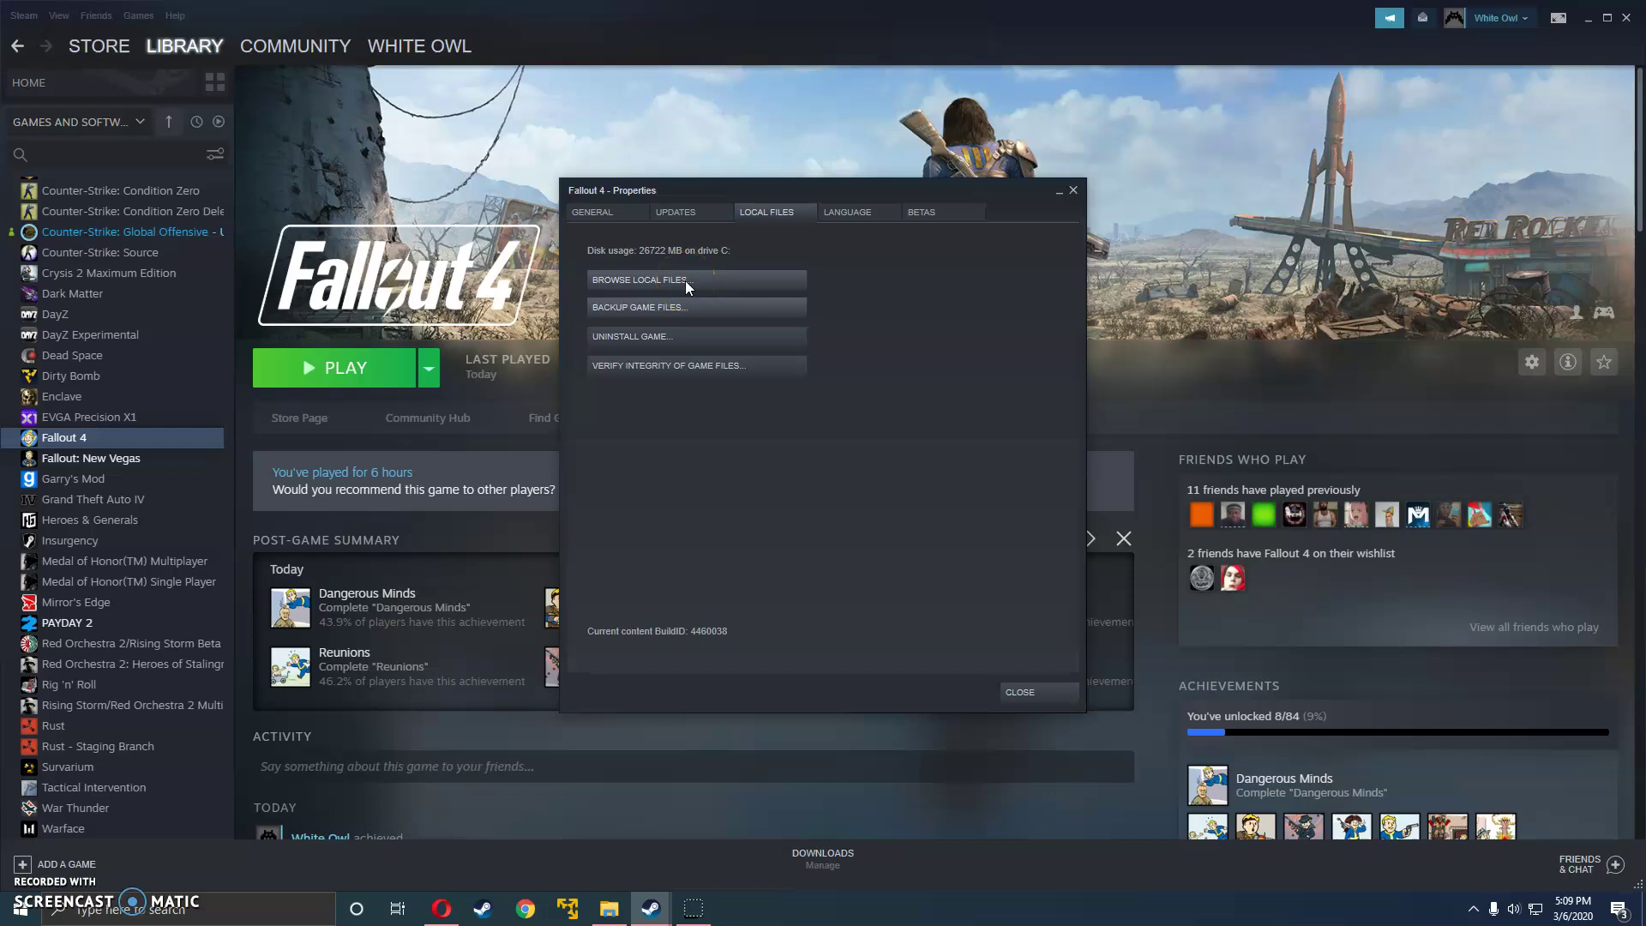
- Close the Steam properties and snap the Fallout 4 game folder to the right half of the screen
left_click(1044, 691)
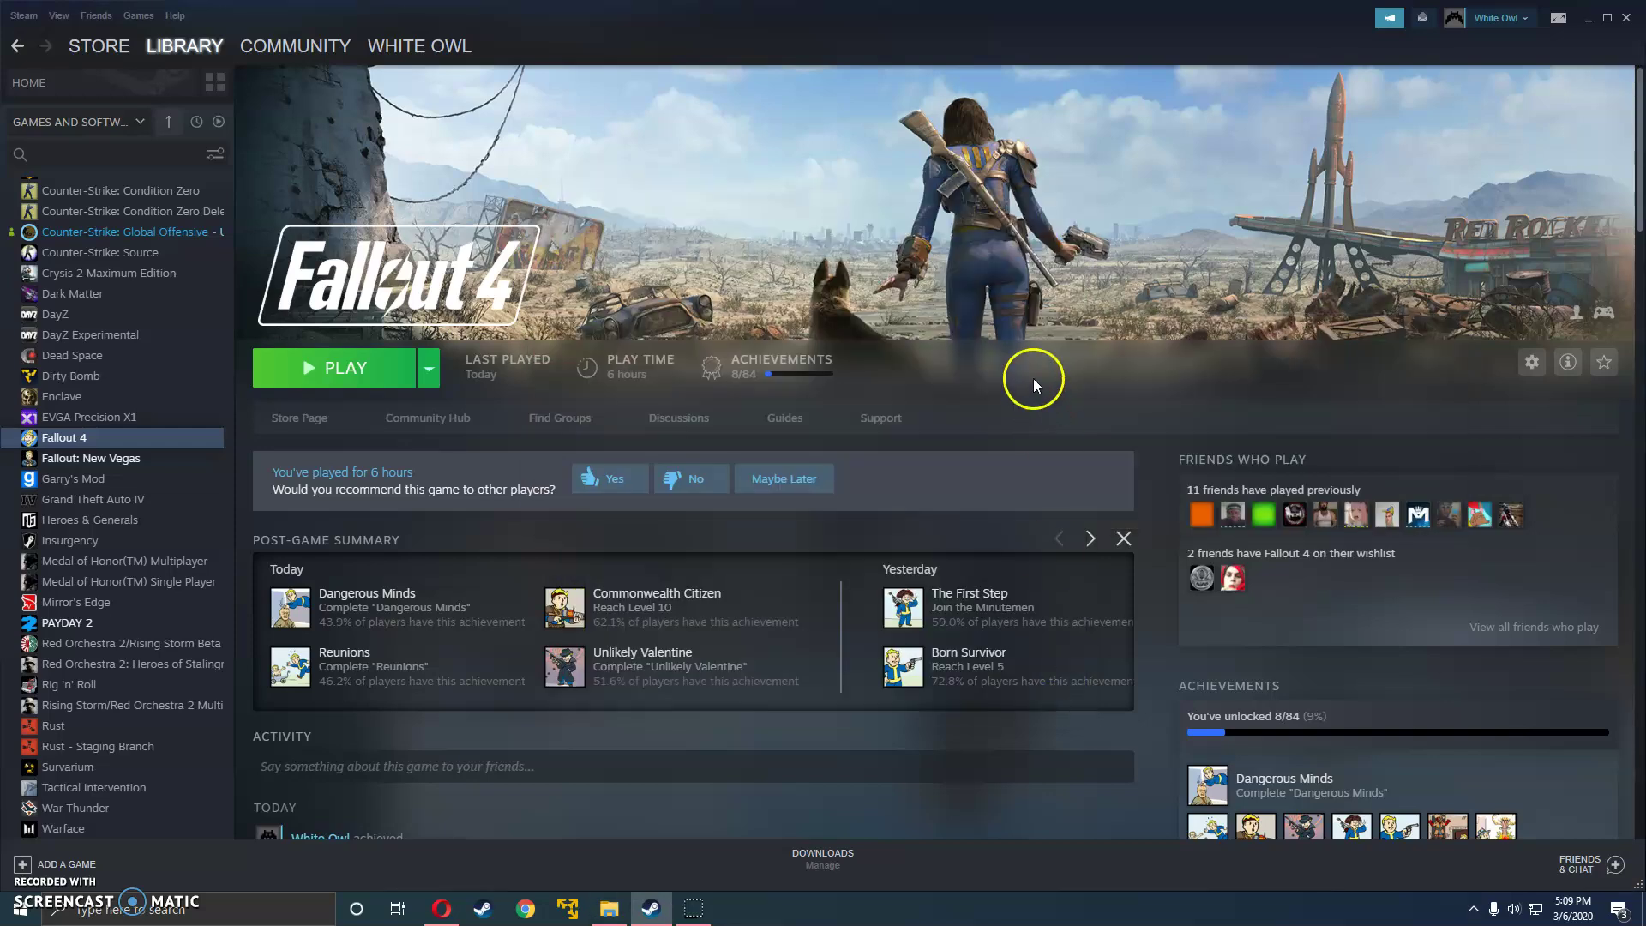
left_click(609, 908)
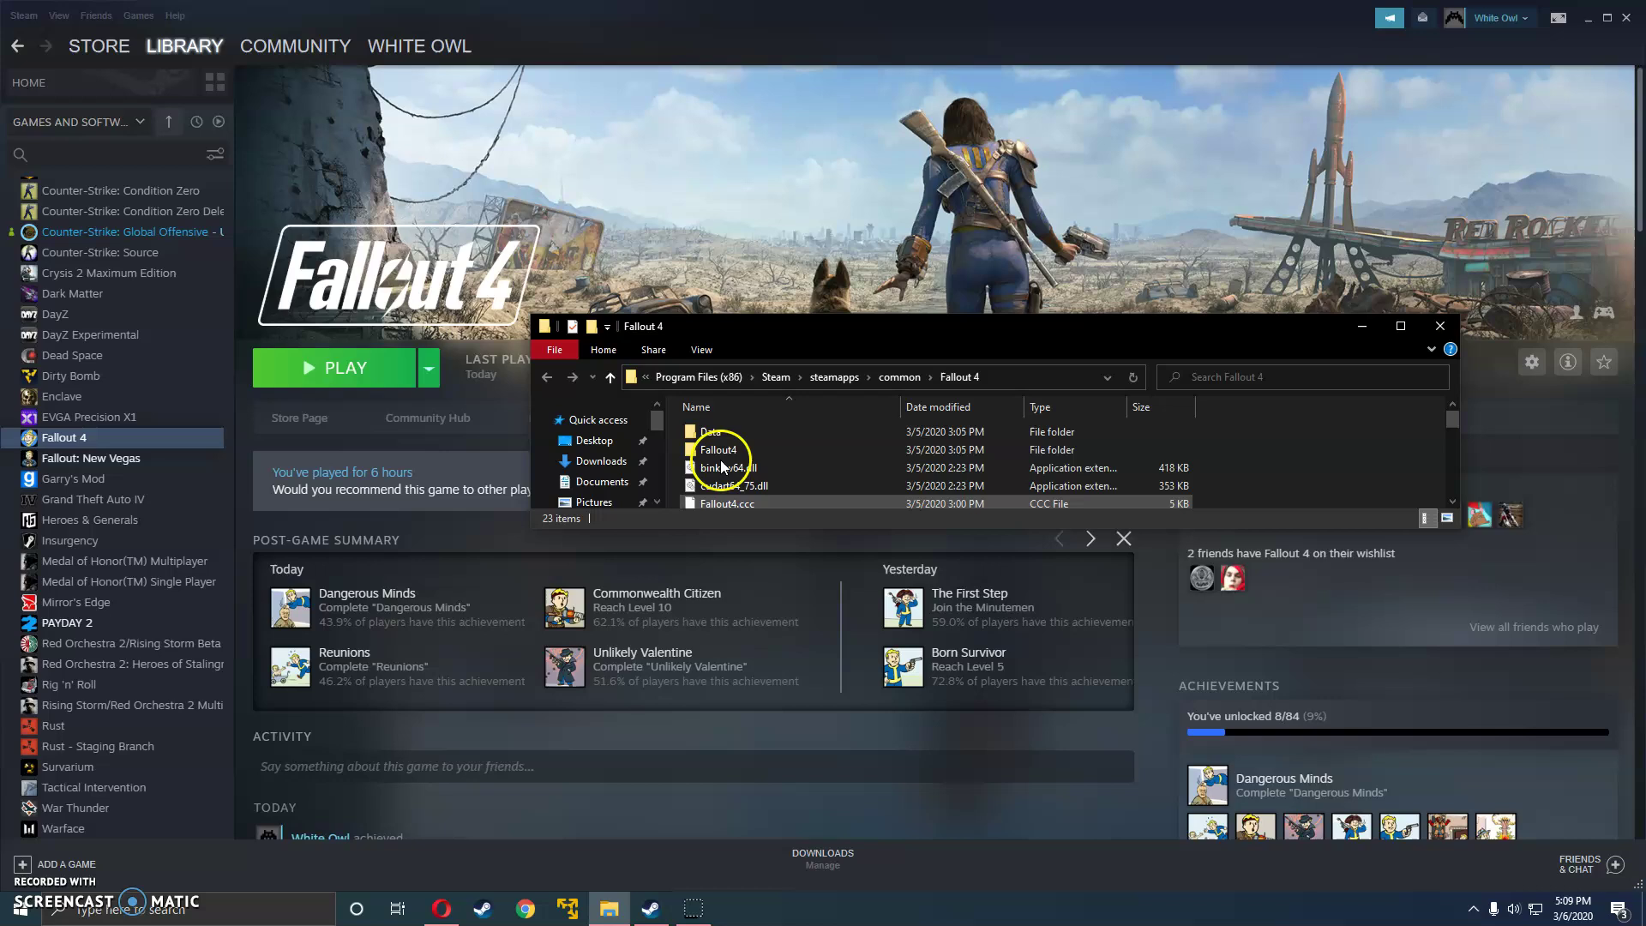
left_click_drag(782, 326, 1645, 343)
left_click(1378, 753)
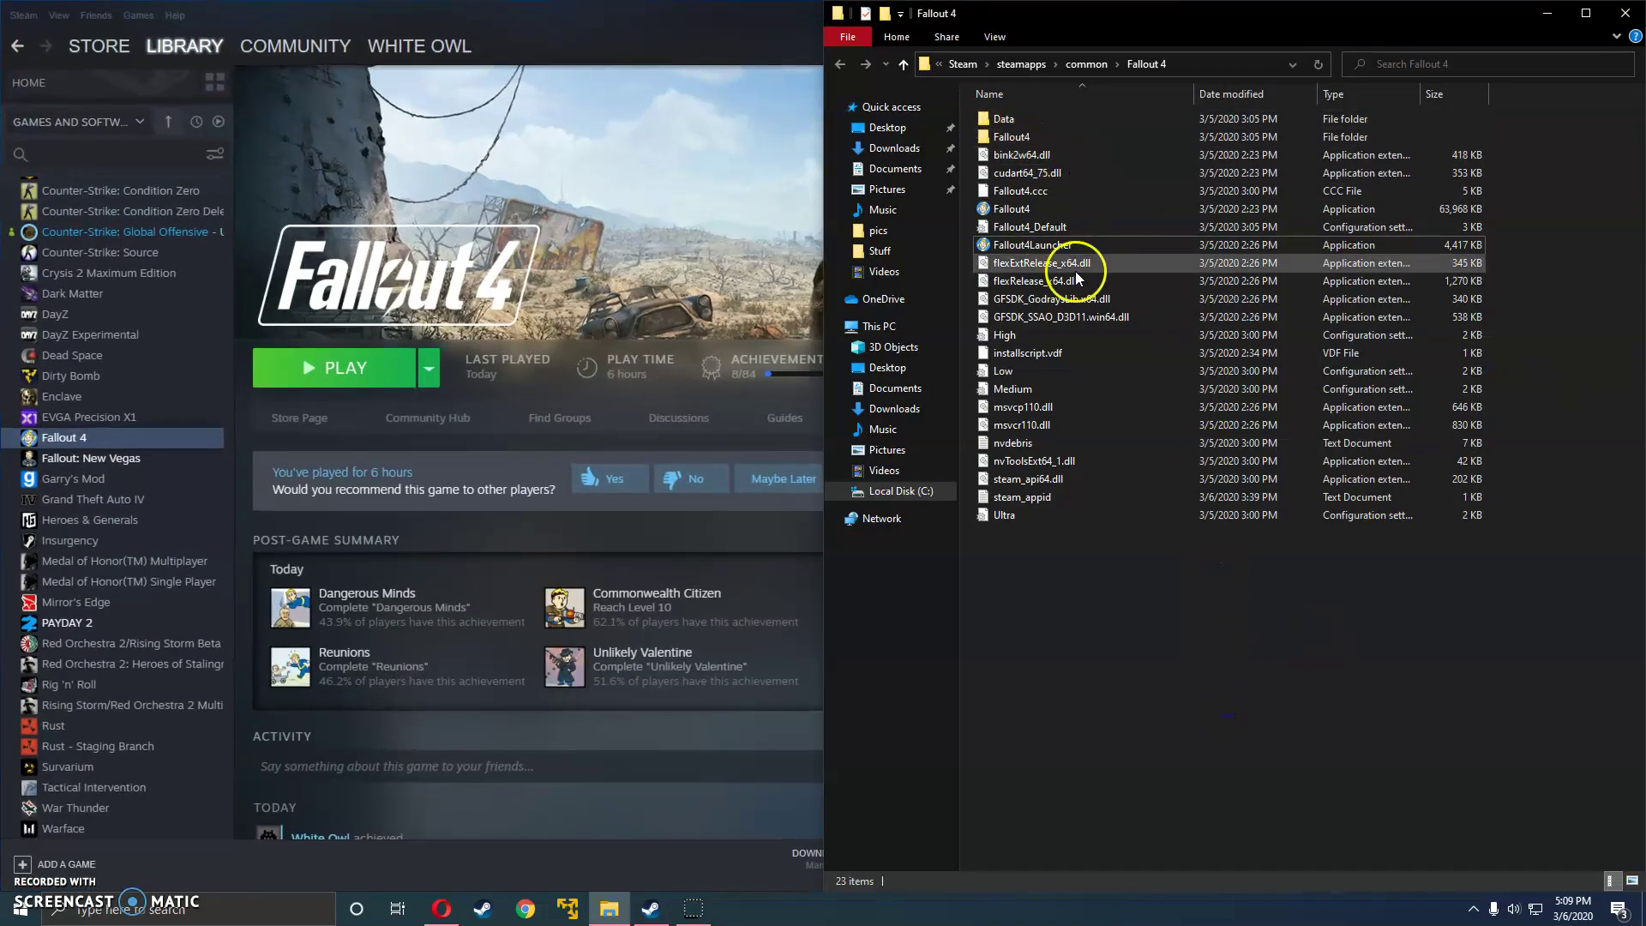
- Set Fallout4.exe to run in Windows 7 compatibility mode as administrator
left_click(1047, 209)
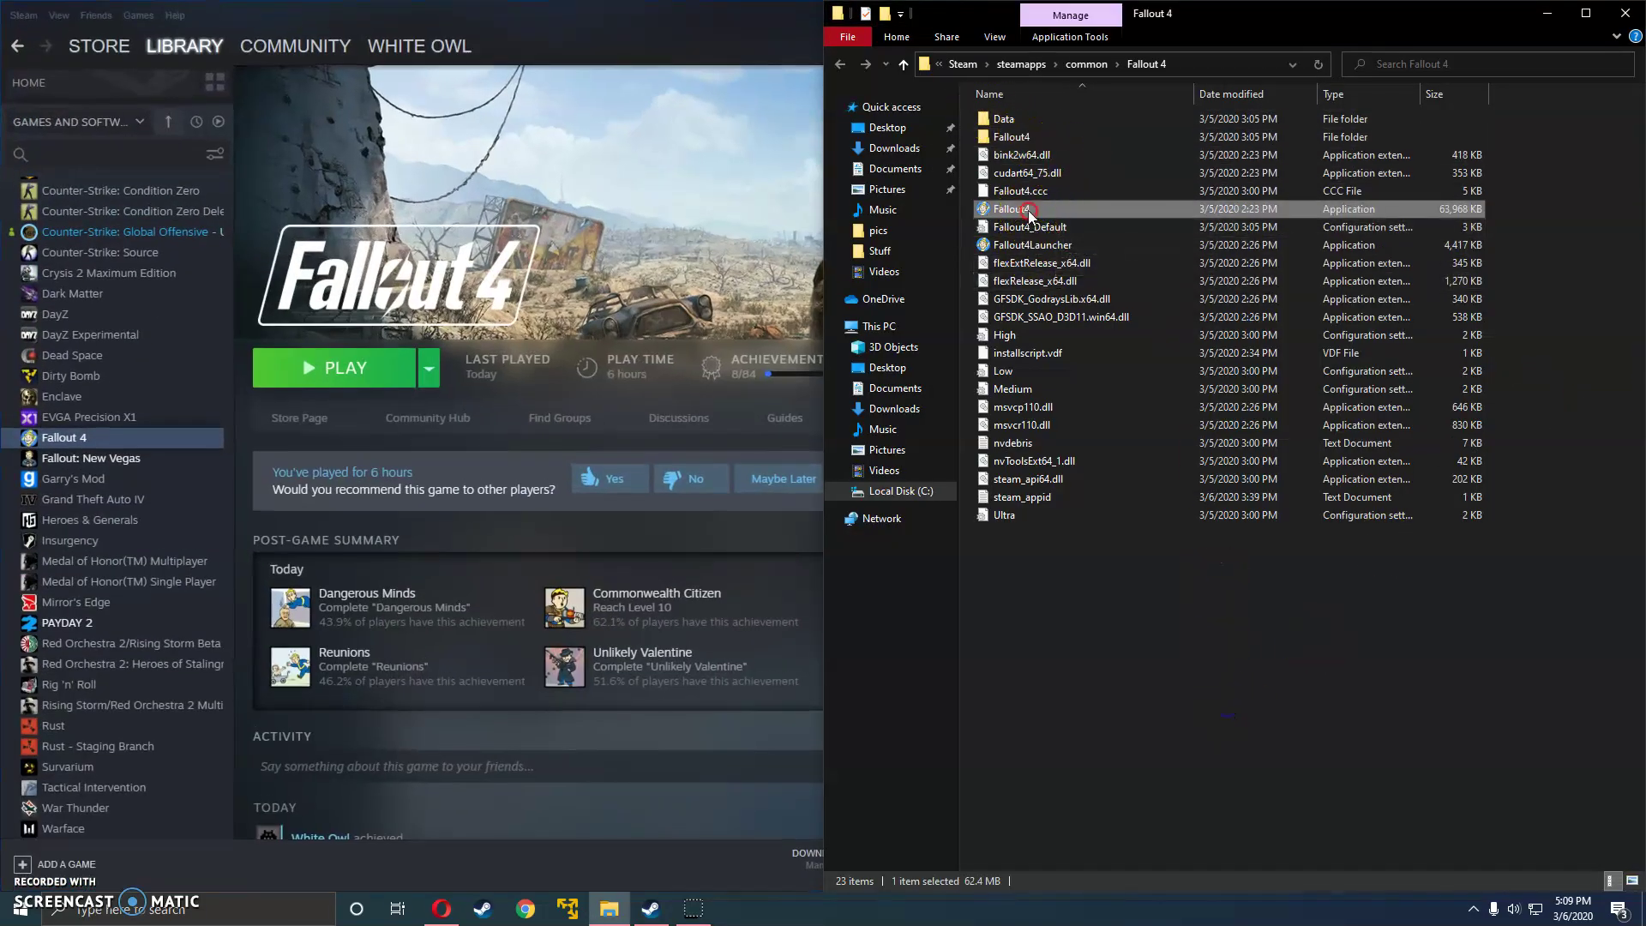
right_click(1029, 212)
left_click(1136, 625)
left_click(1114, 251)
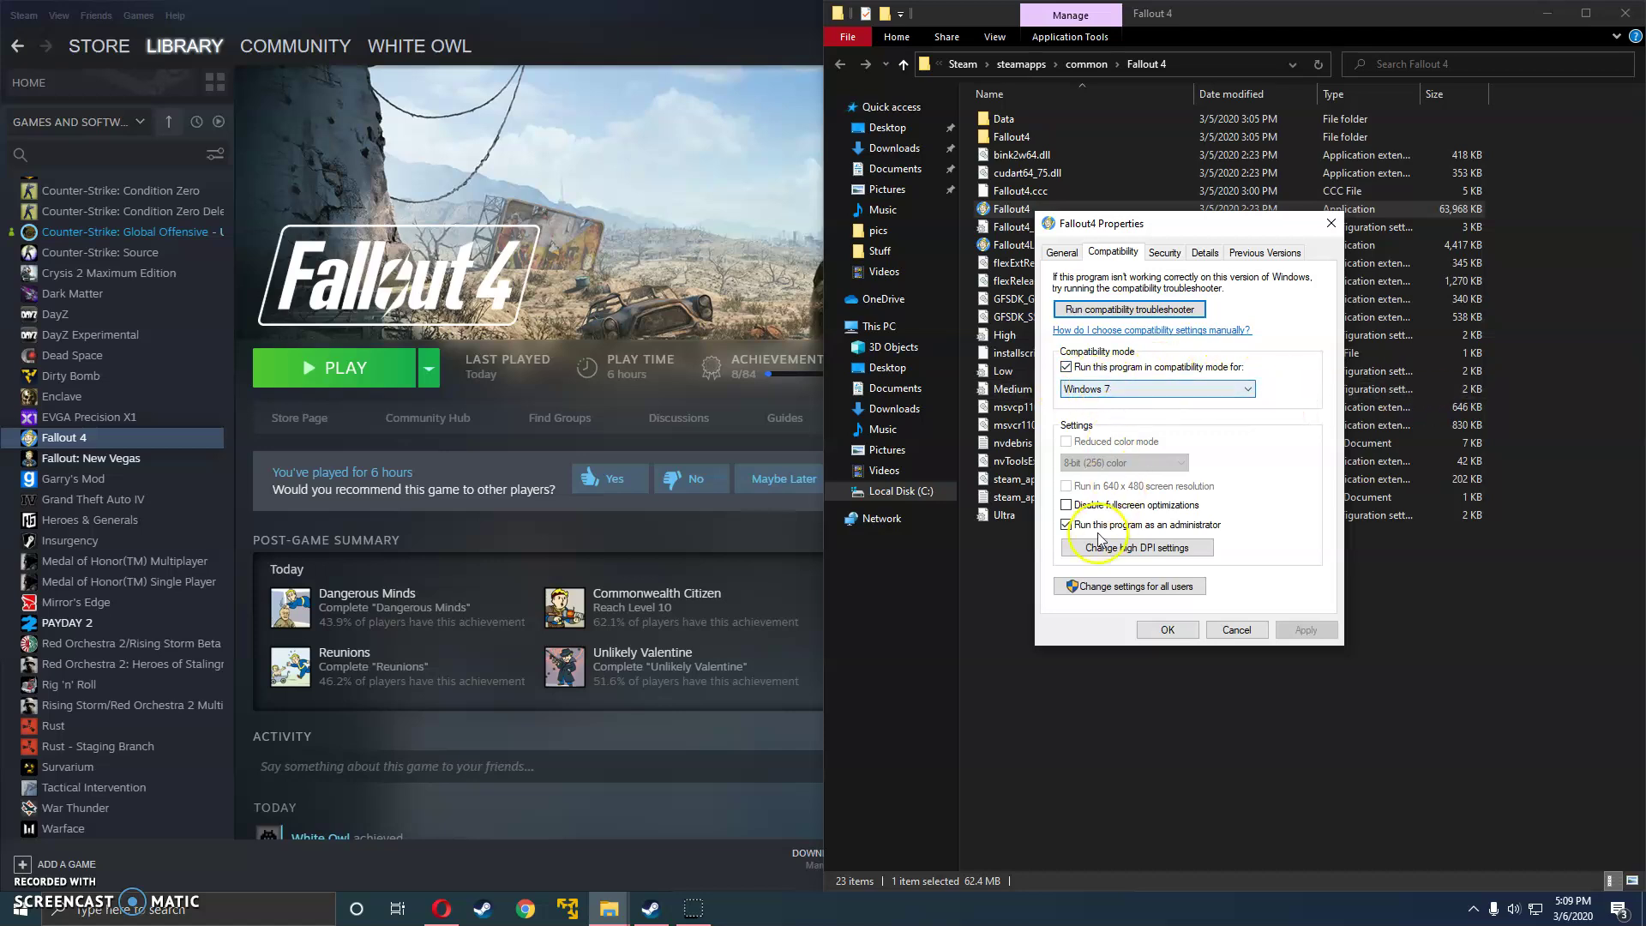
left_click(1236, 629)
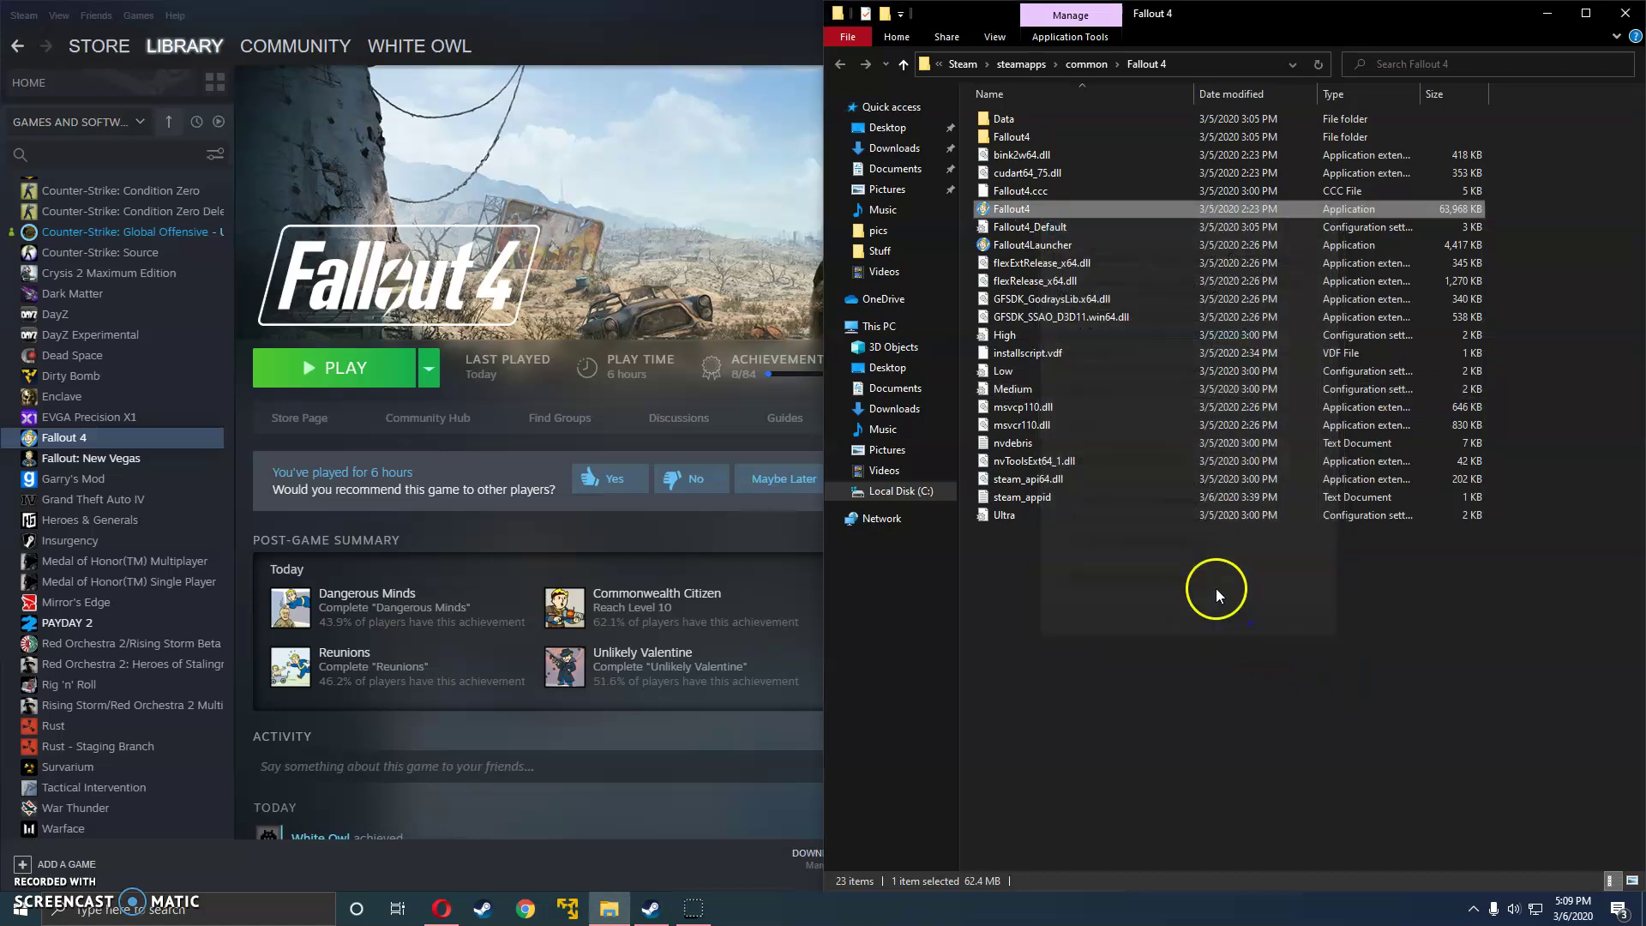
- Review the Fallout4Launcher compatibility settings and close its properties
right_click(1037, 246)
left_click(1213, 656)
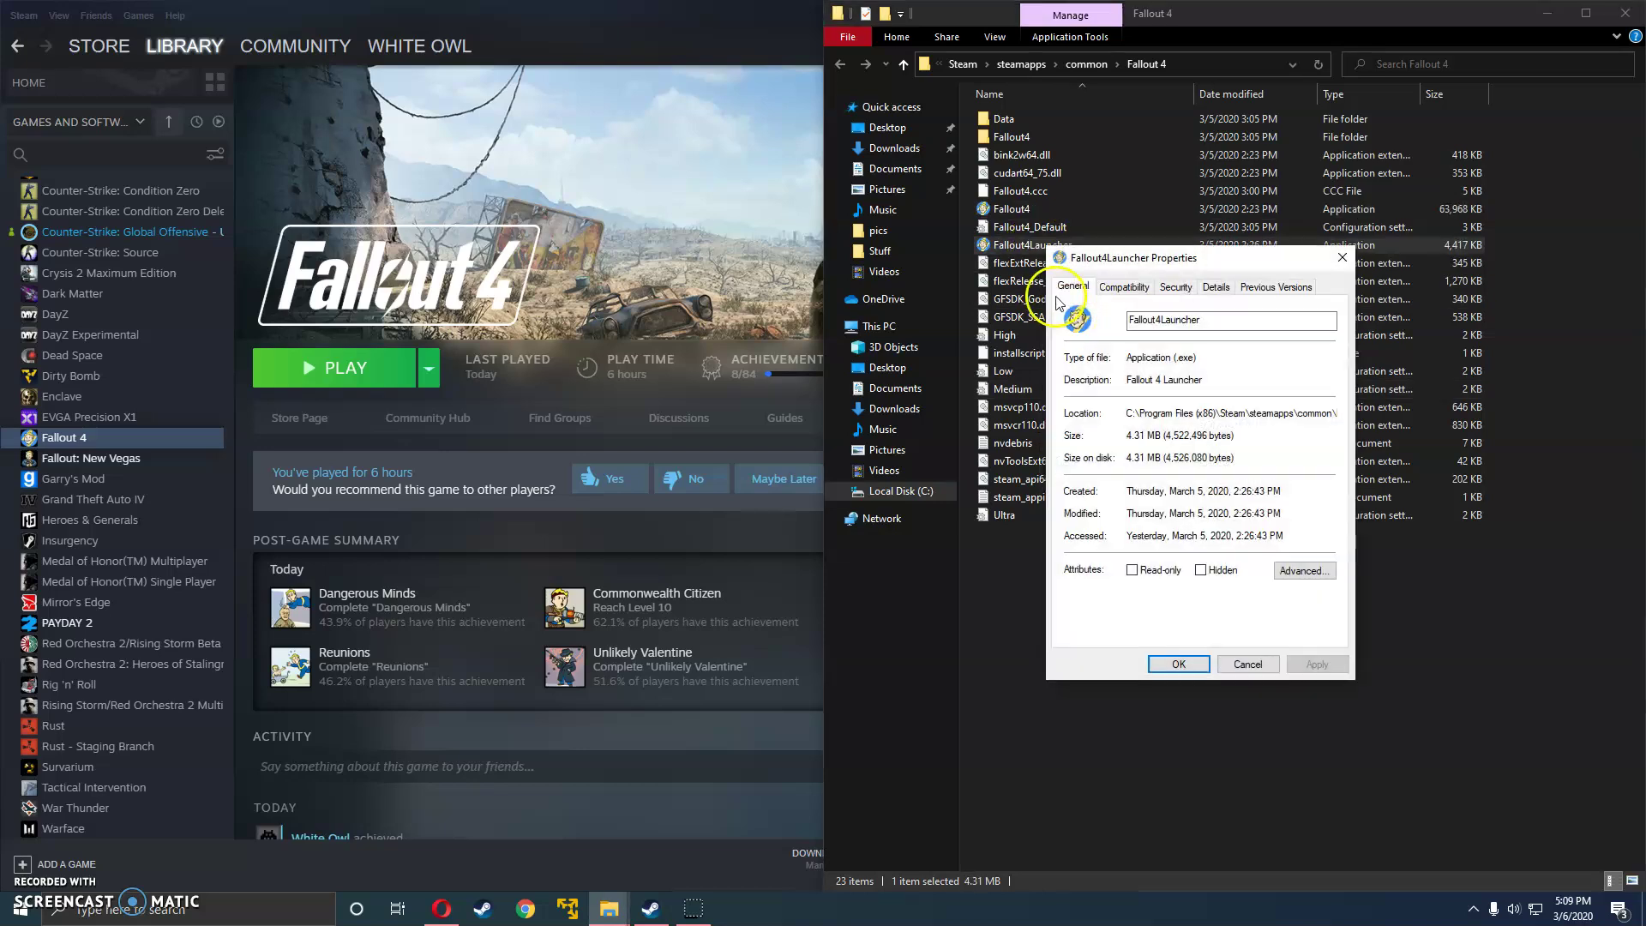
left_click(1139, 289)
left_click(1247, 664)
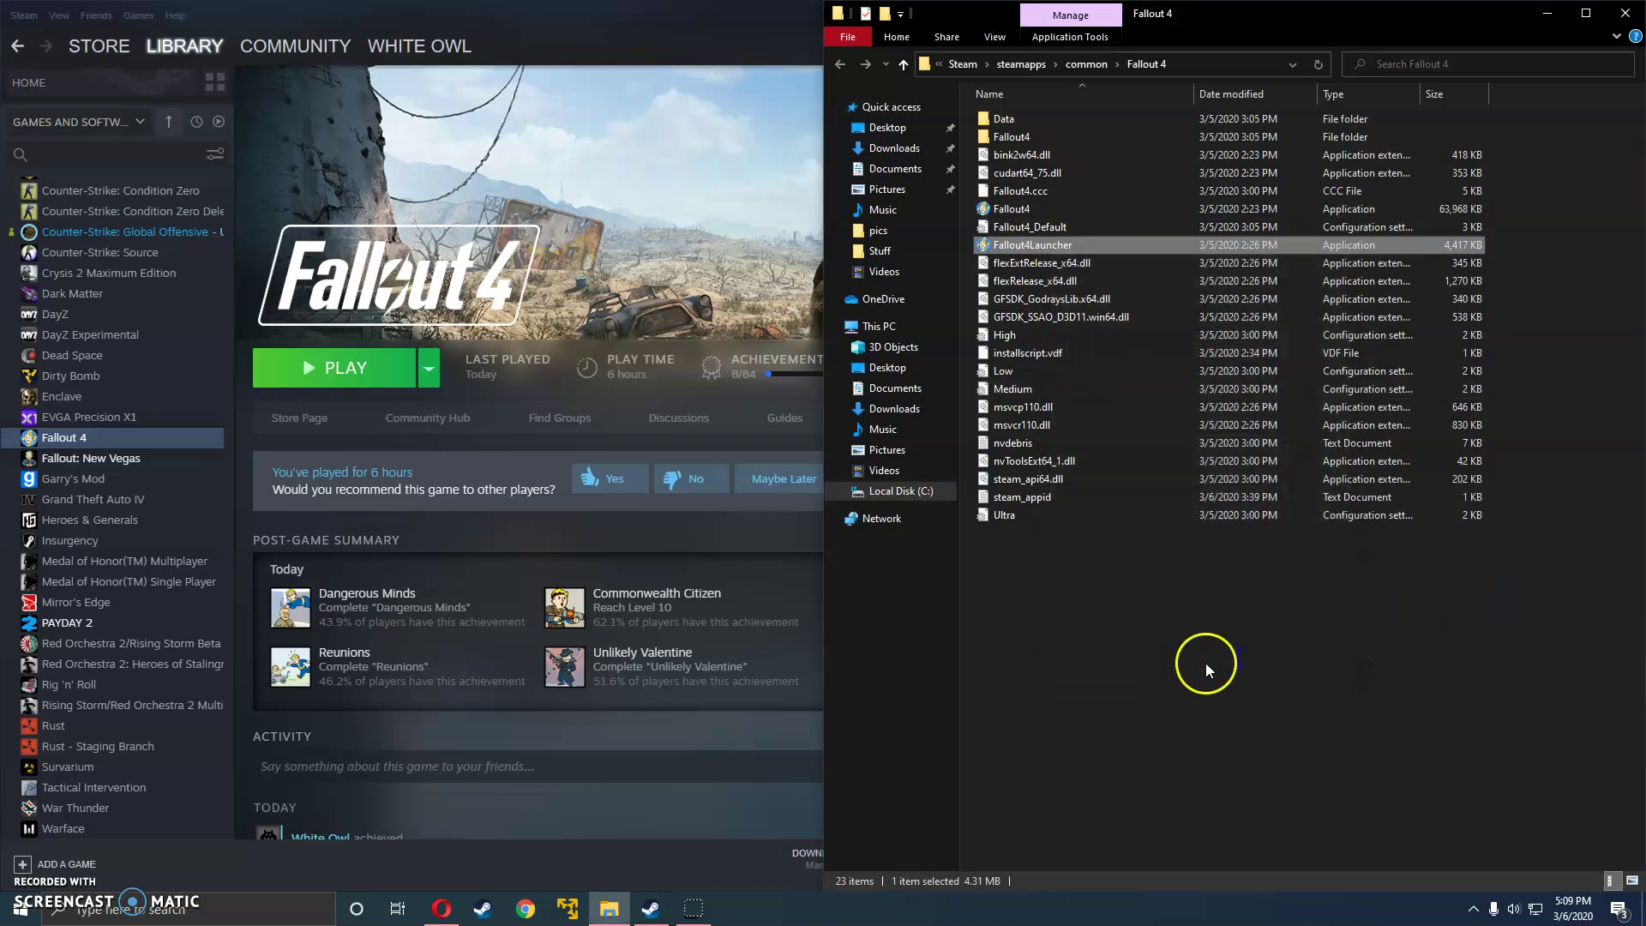
left_click(1181, 660)
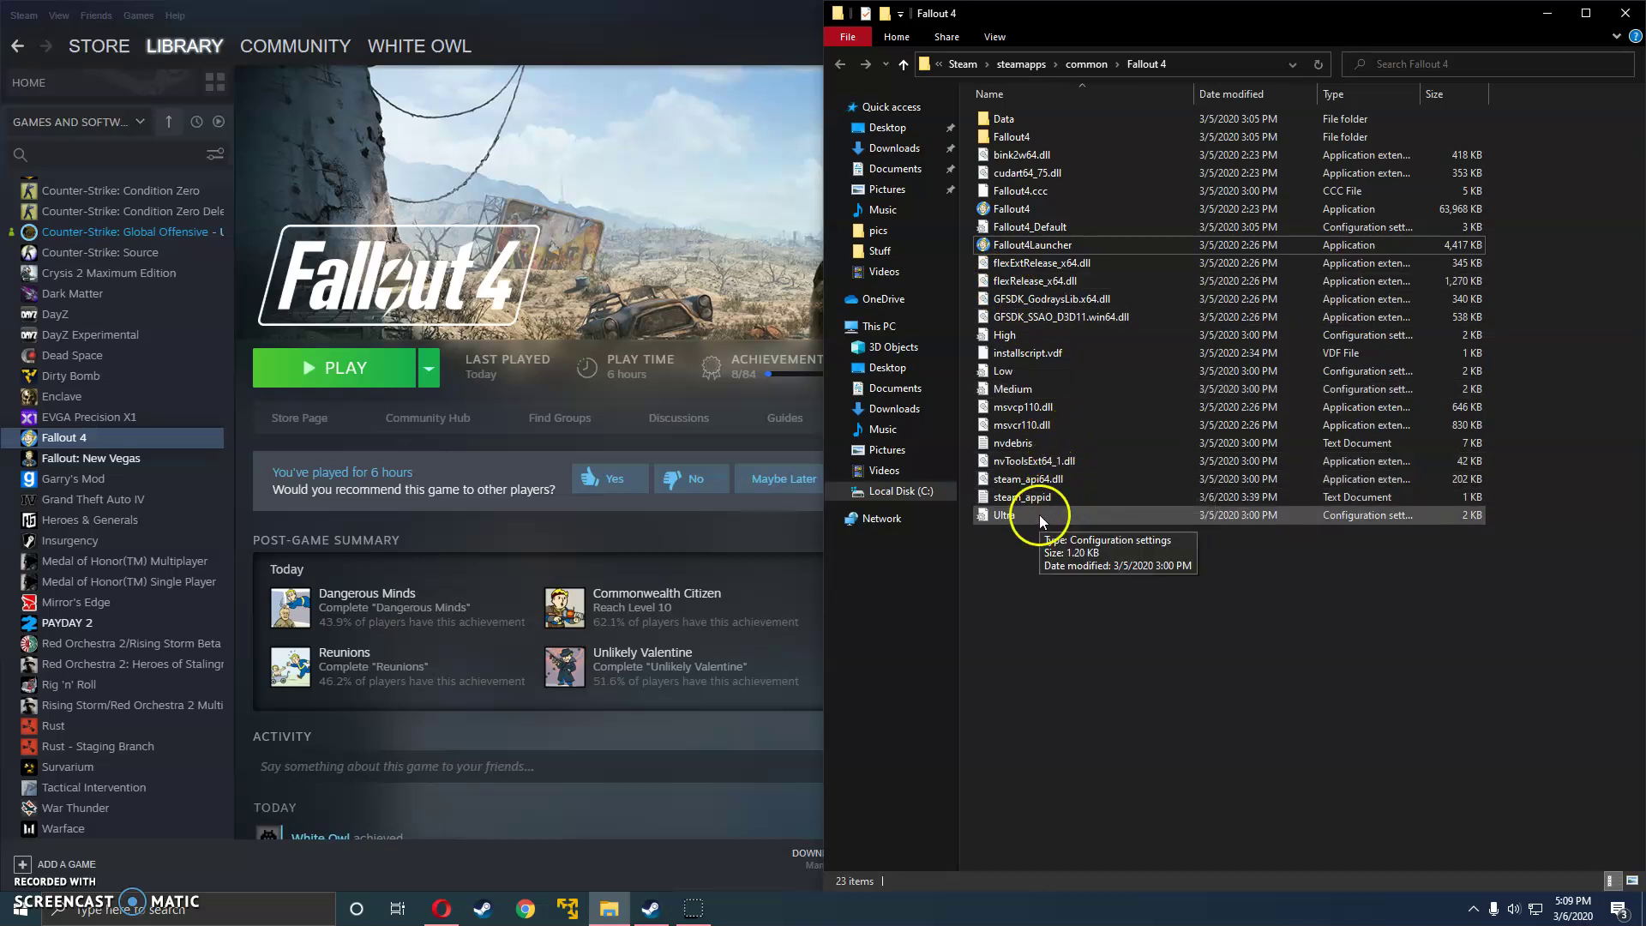
- Close the game folder, launch Fallout 4 from Steam, and open the launcher's Options at 1920x1080
left_click(1622, 15)
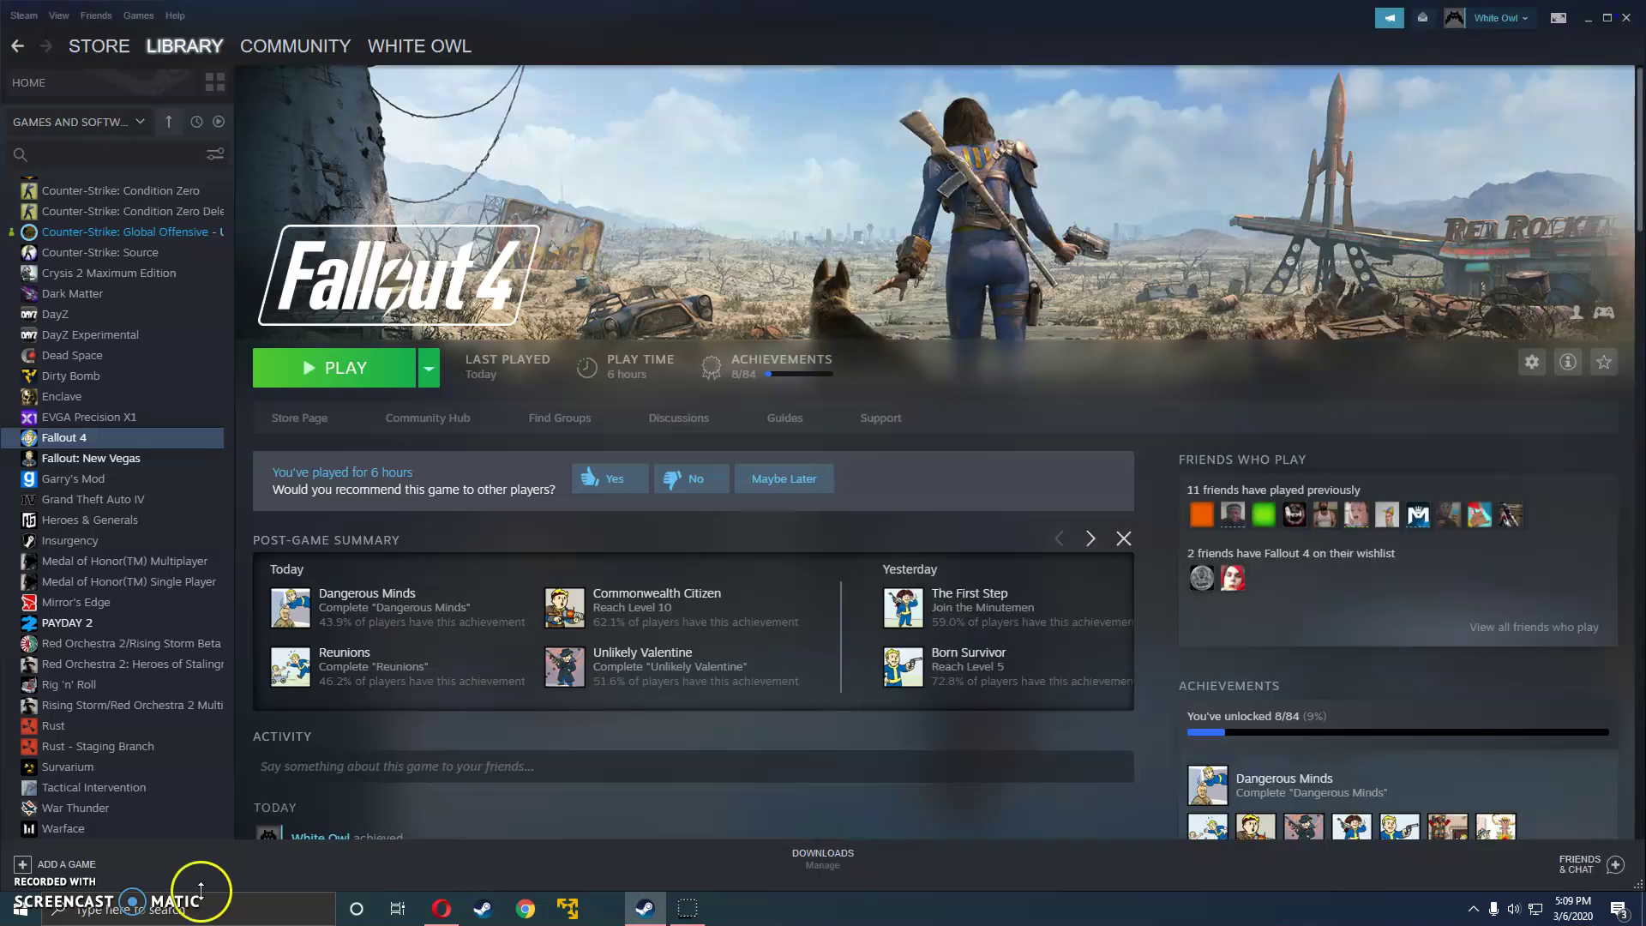
left_click(350, 369)
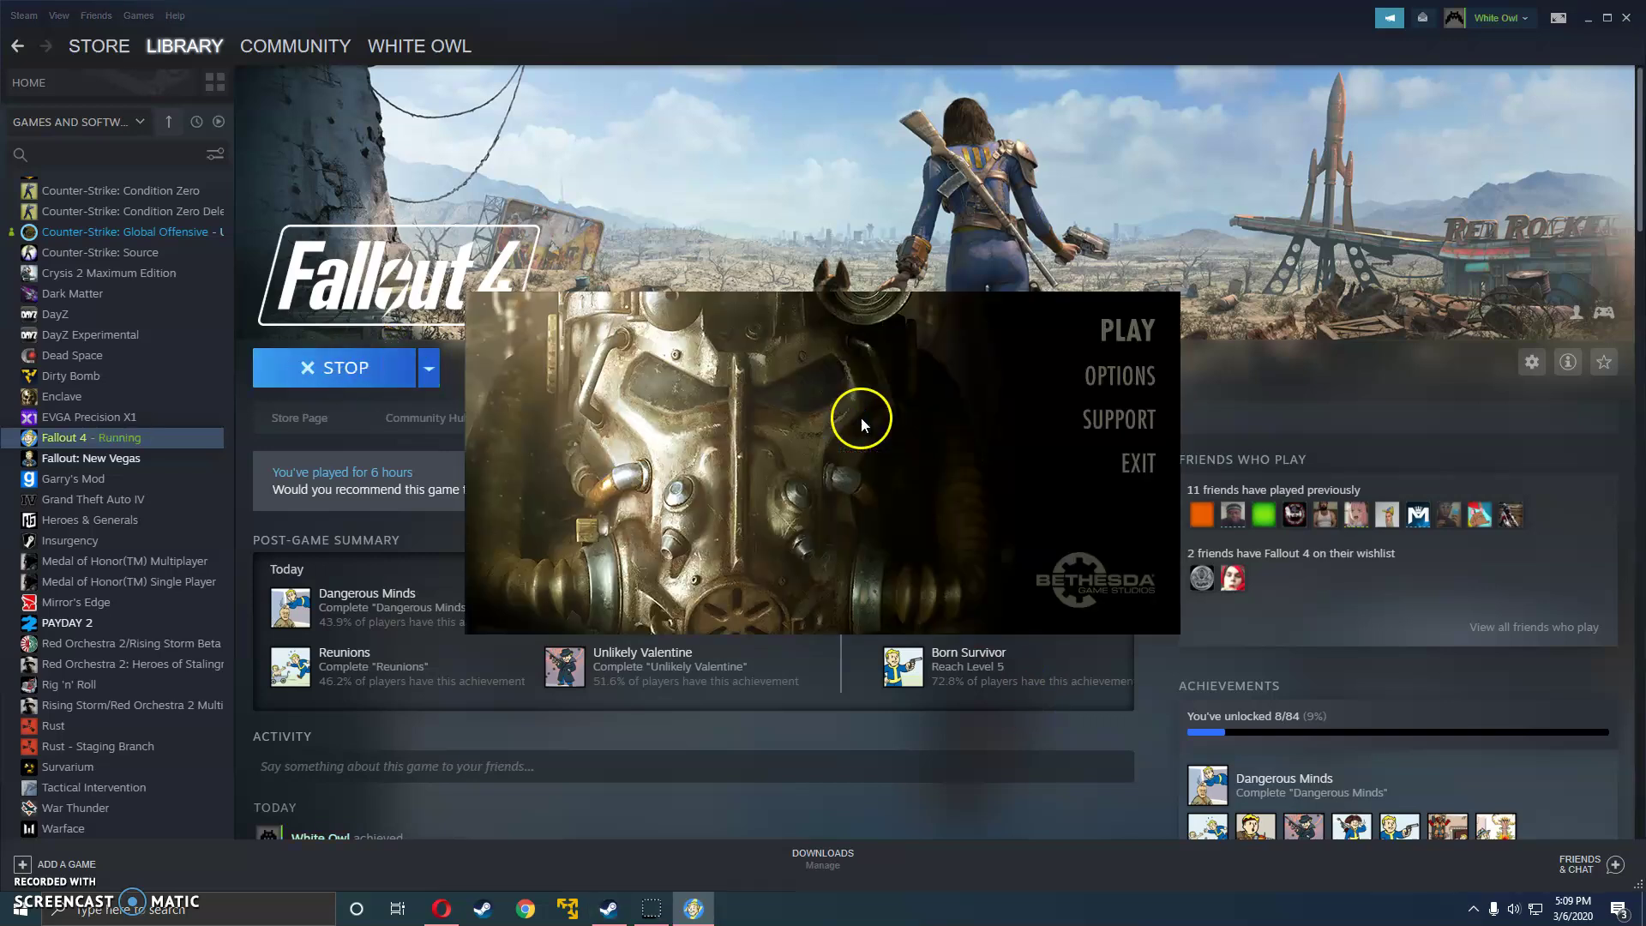
left_click(1153, 380)
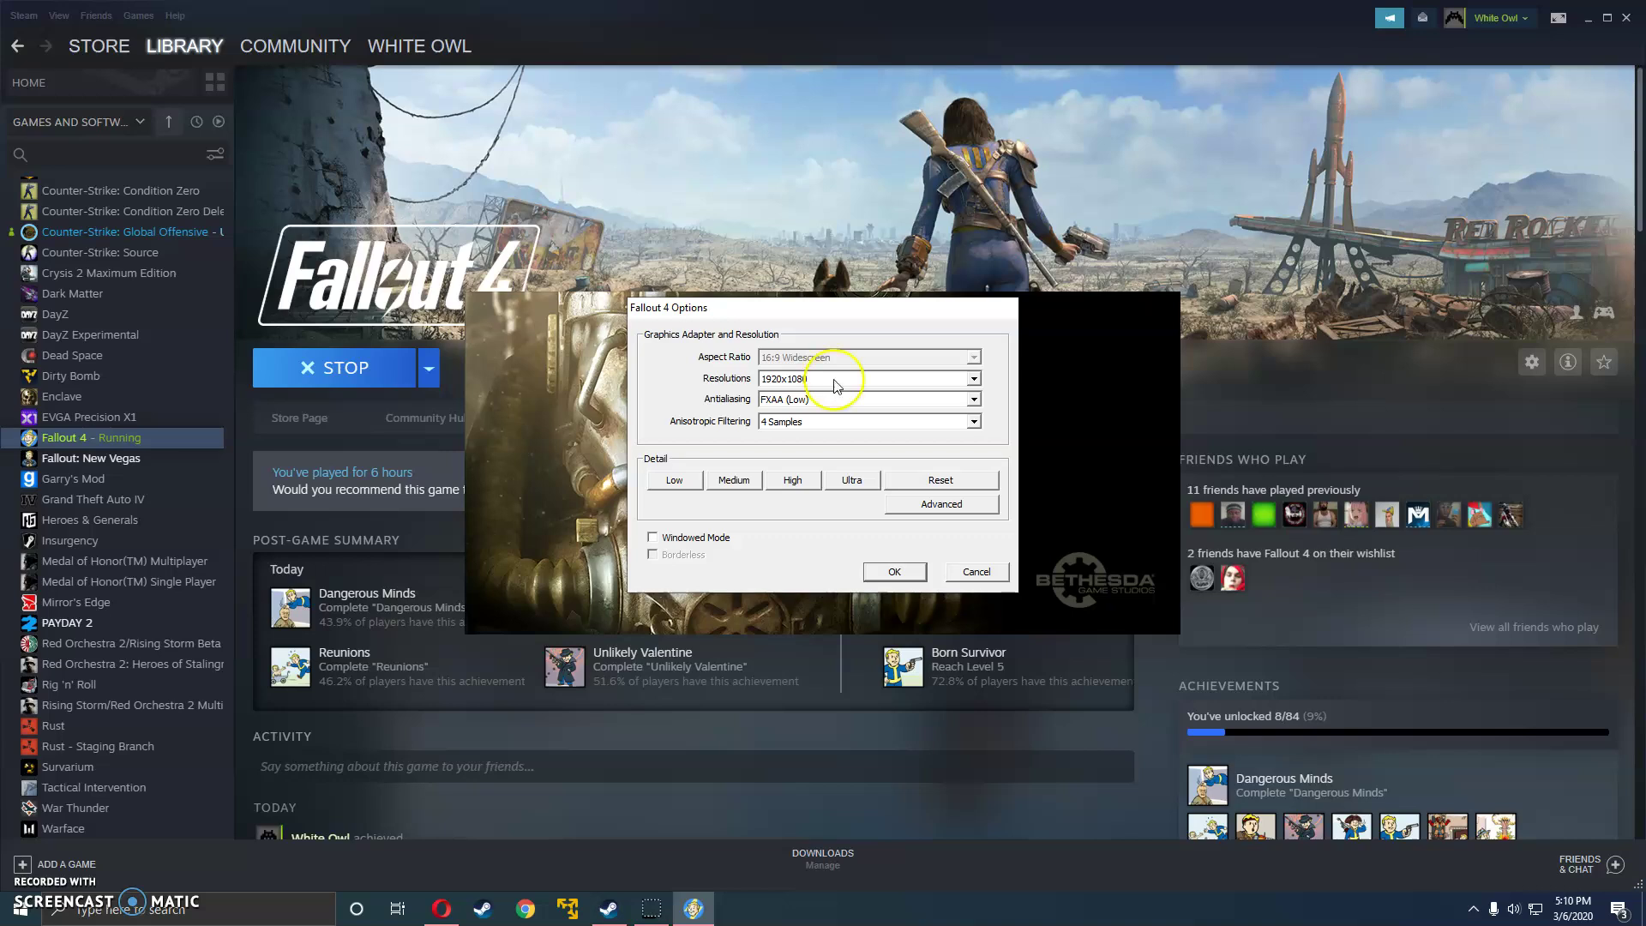
left_click(815, 371)
- In Advanced options, check View Distance and set Medium texture and shadow quality with Low godrays
left_click(941, 507)
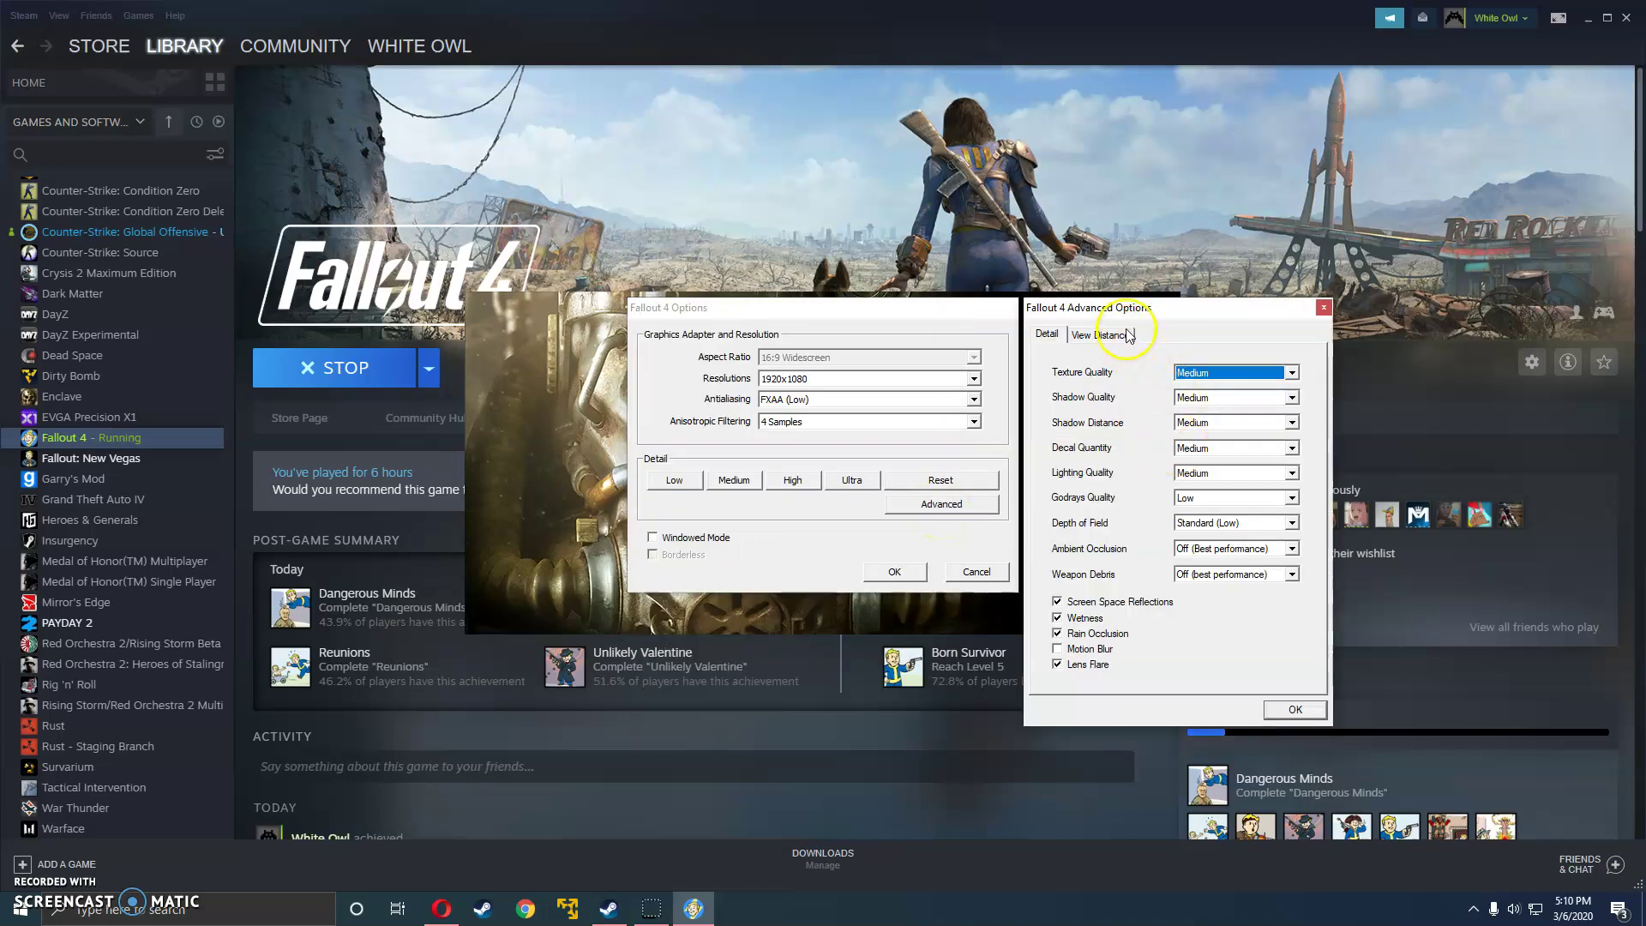
left_click(1128, 334)
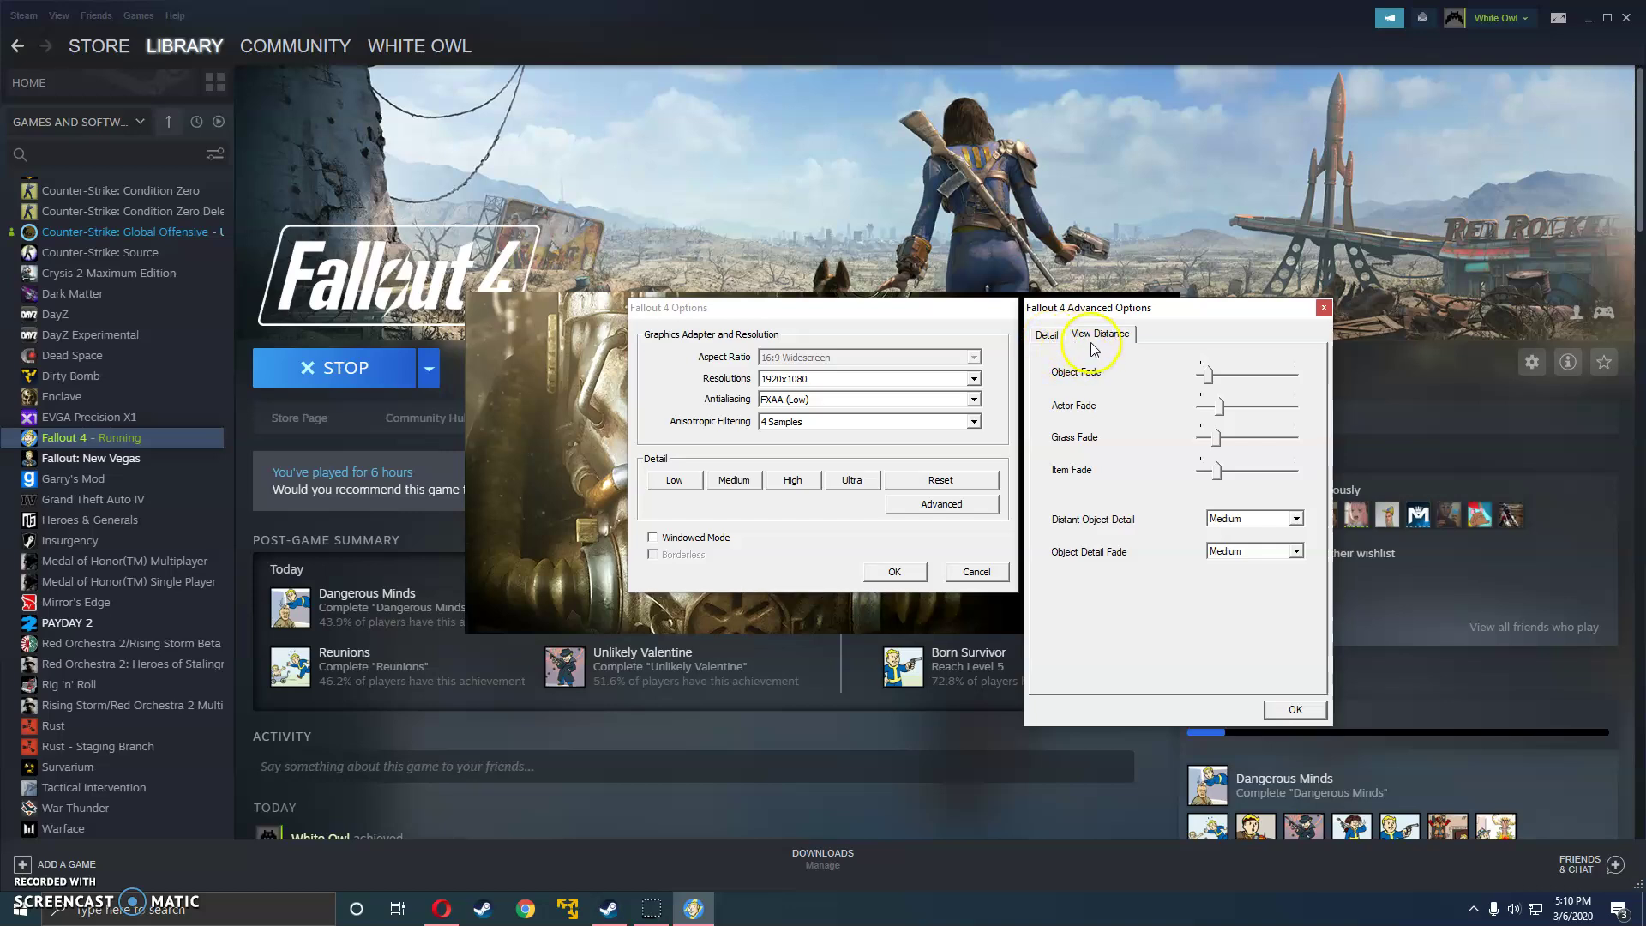
left_click(1048, 336)
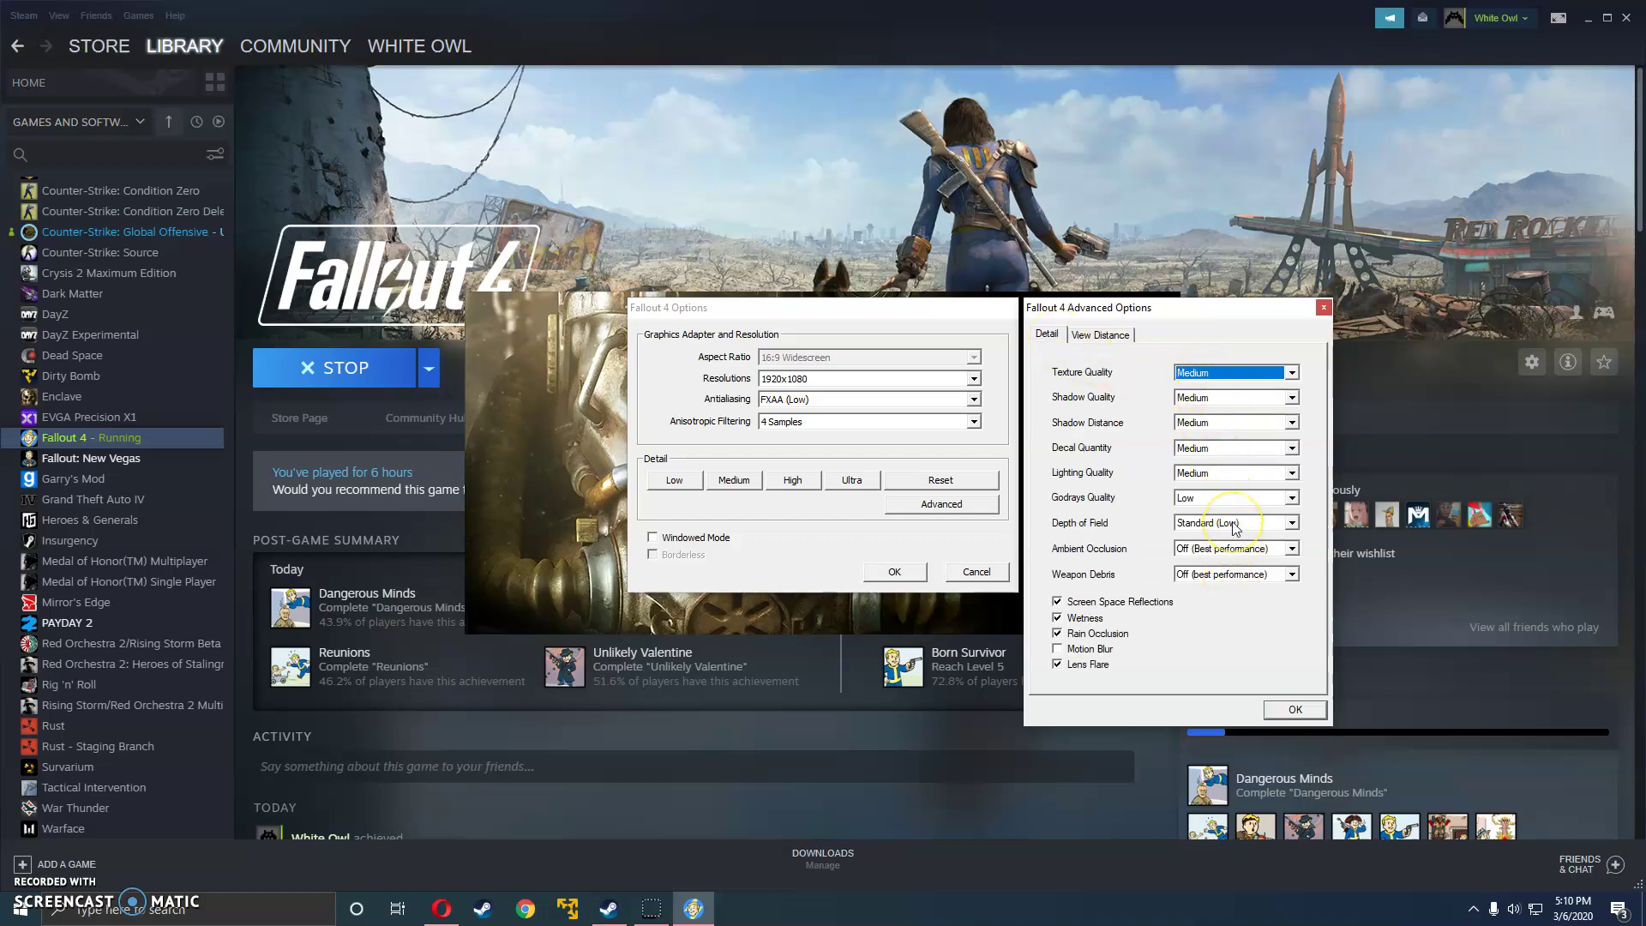
left_click(1085, 651)
left_click(1183, 379)
left_click(1181, 380)
left_click(921, 582)
- Save the graphics settings, minimize Steam, and launch MSI Afterburner by searching 'msi'
left_click(902, 569)
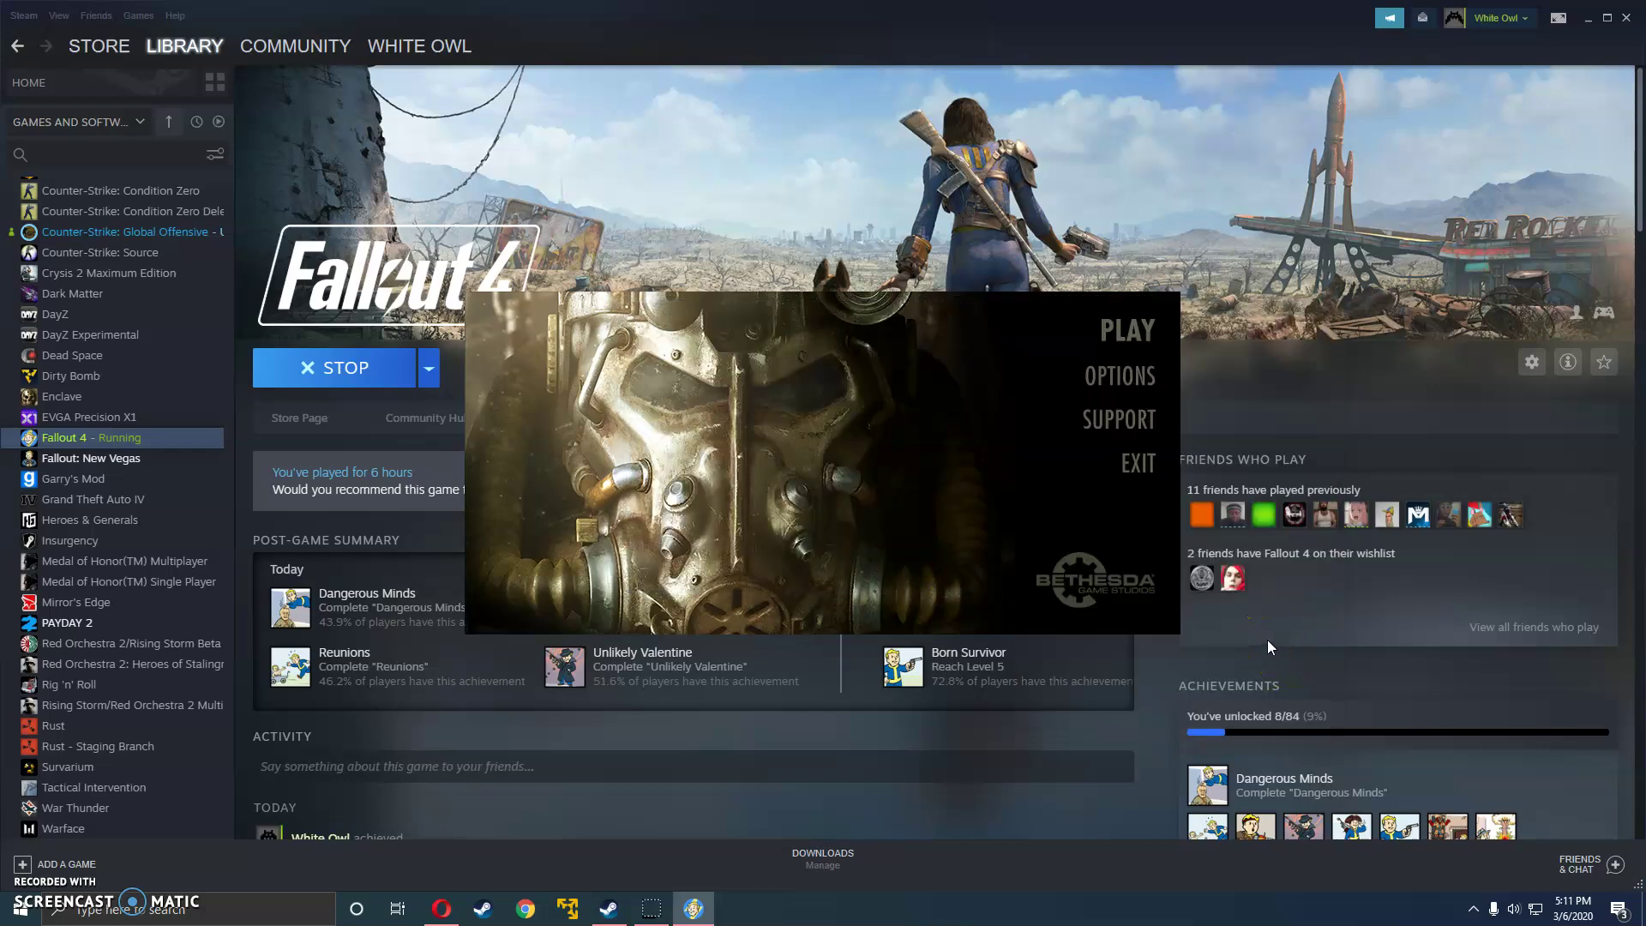
left_click(1593, 19)
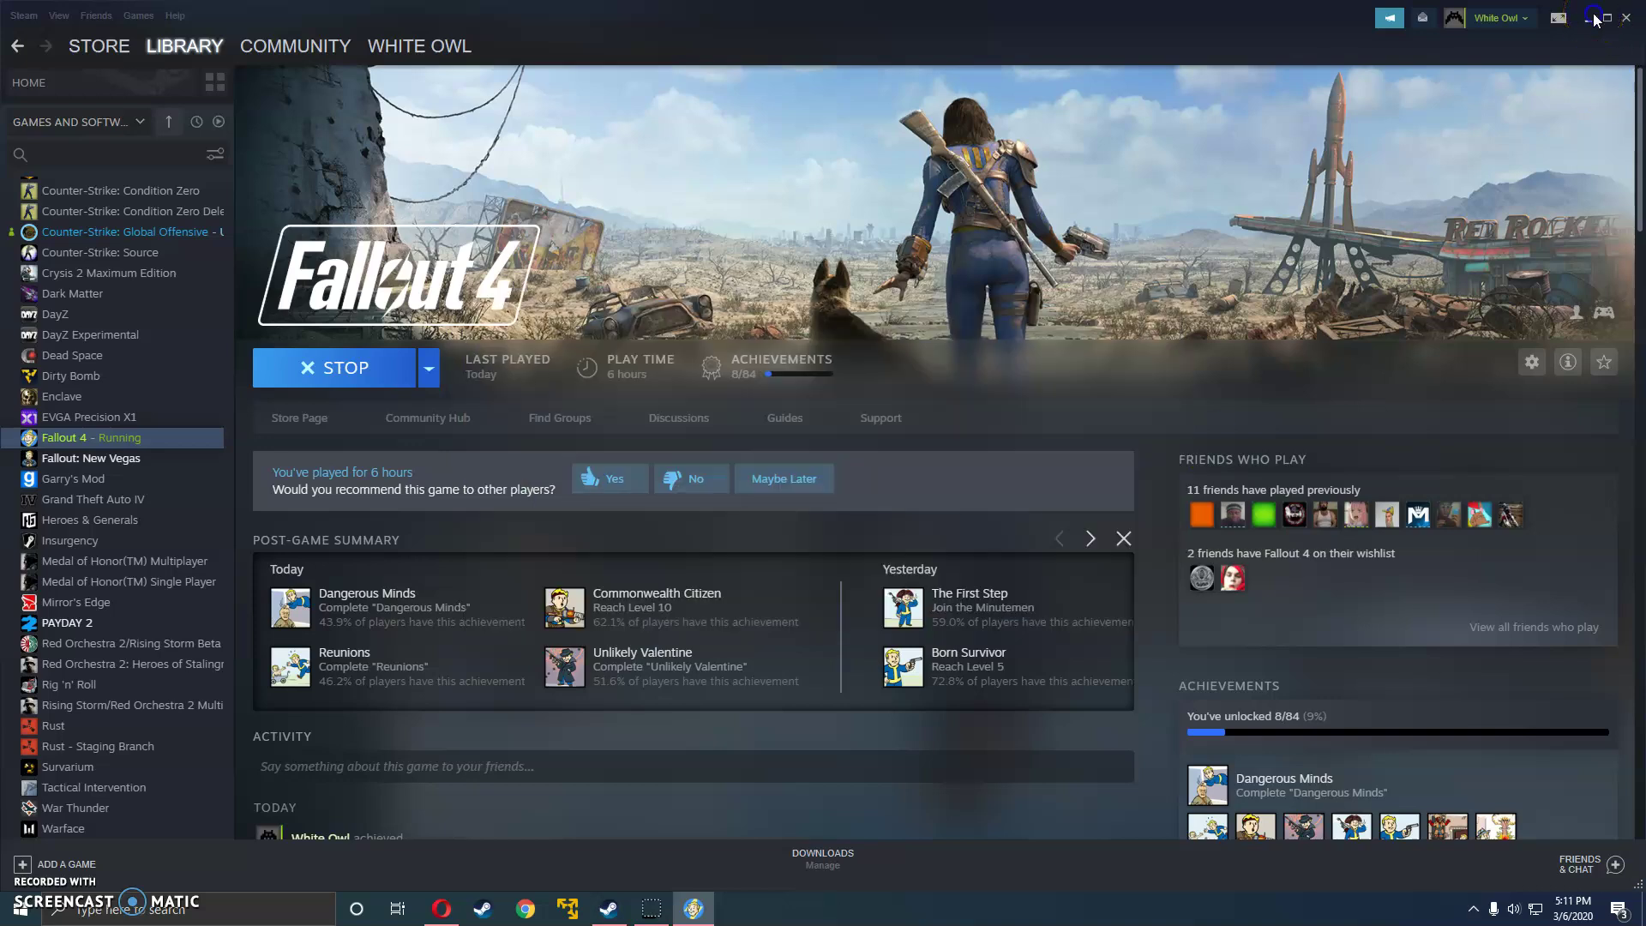
left_click(203, 907)
type("msi")
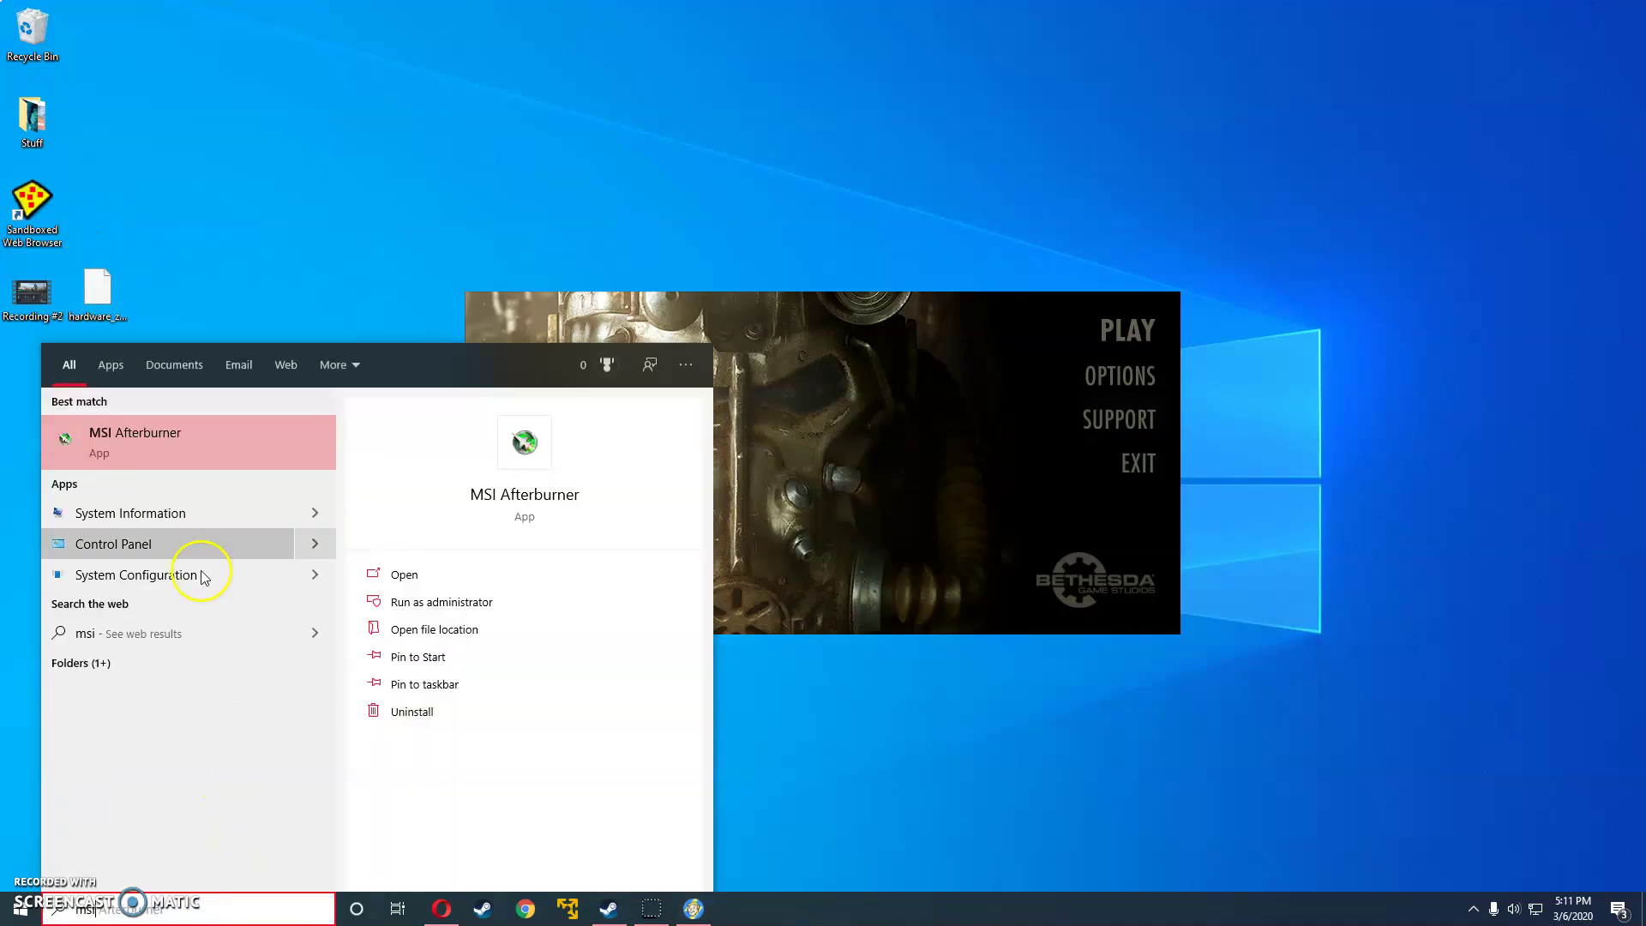
left_click(182, 450)
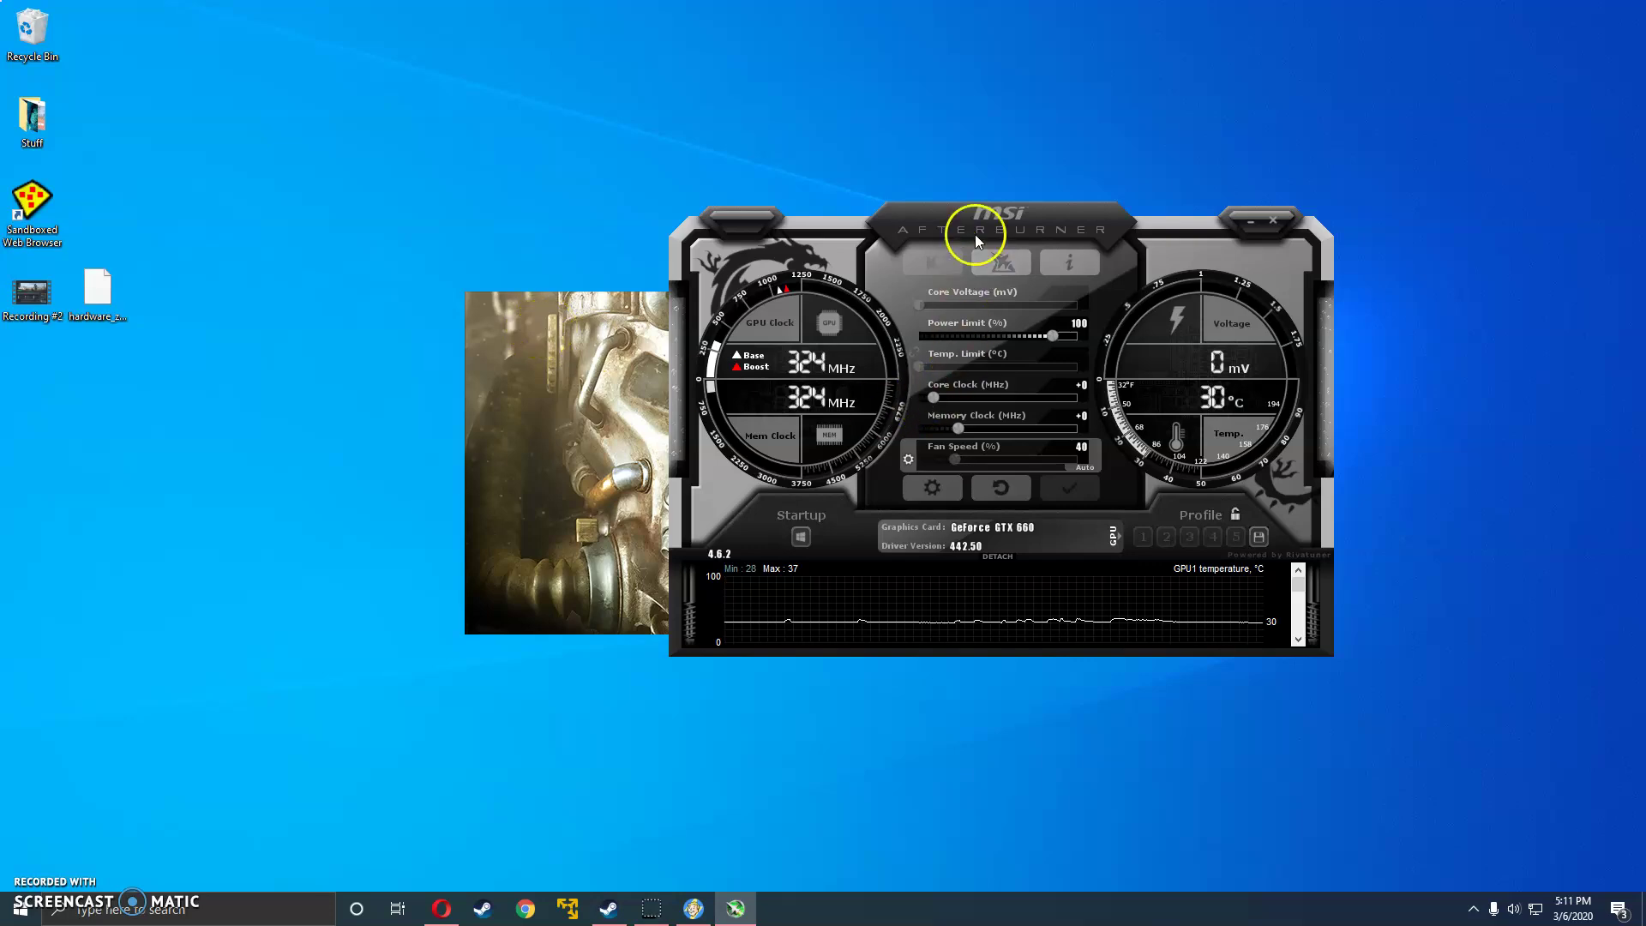
- Drag the Afterburner window right and slightly down, next to the Fallout 4 launcher
left_click_drag(977, 230, 1155, 266)
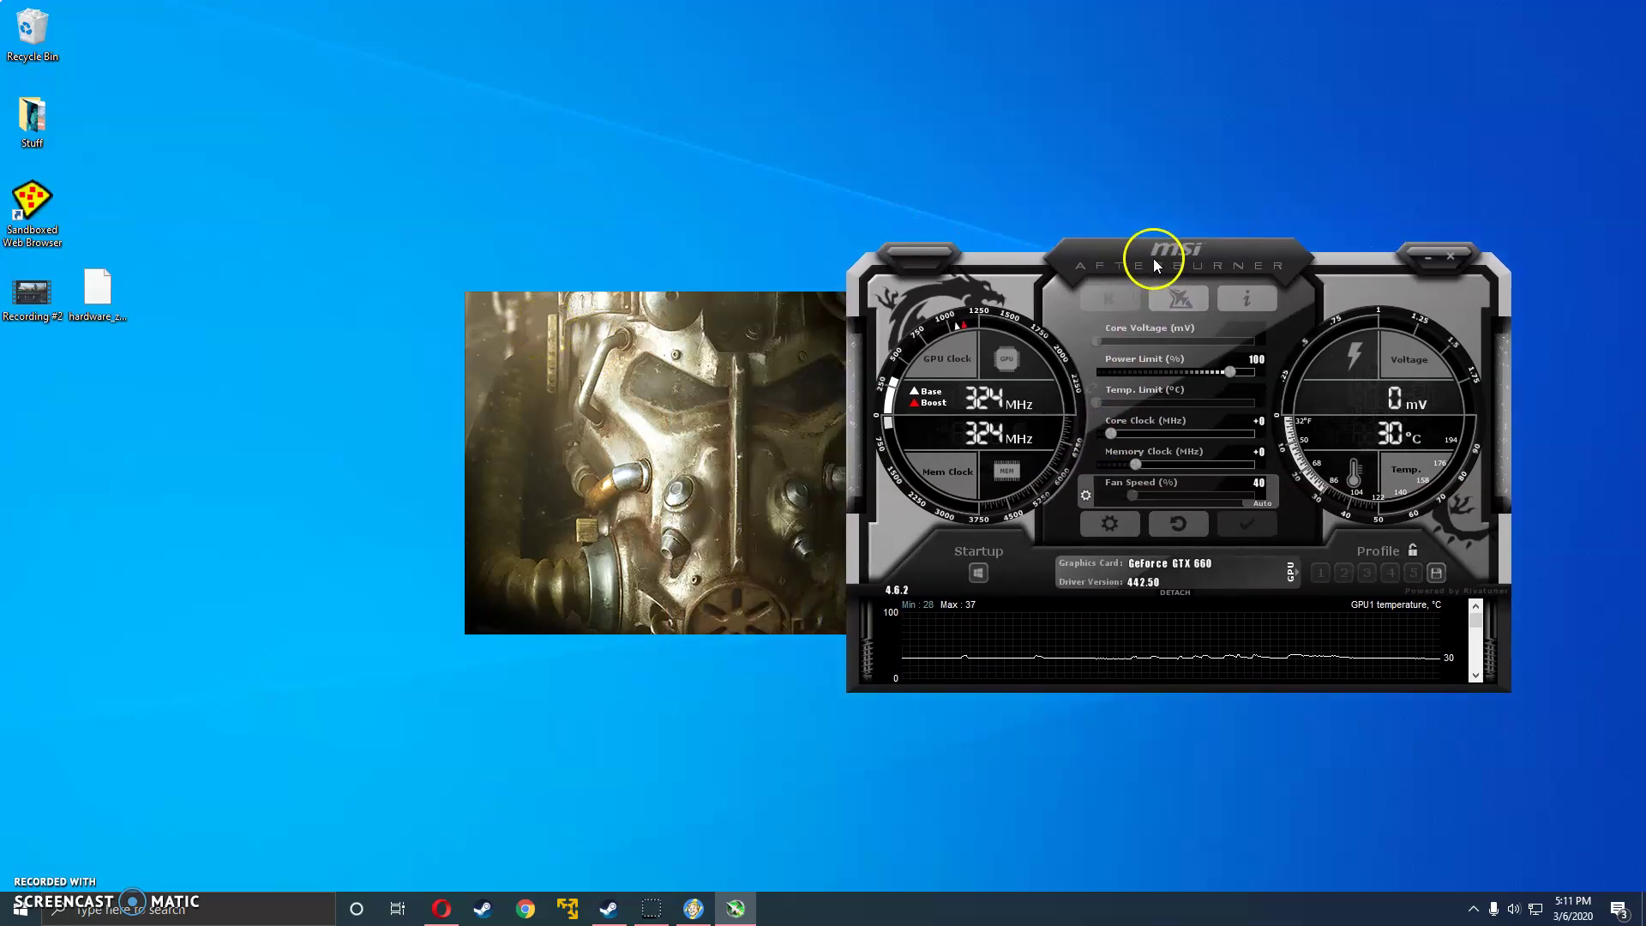
left_click(1108, 257)
left_click(1140, 331)
- Enable user-defined software automatic fan control on the Fan tab of Afterburner's properties
left_click(1099, 519)
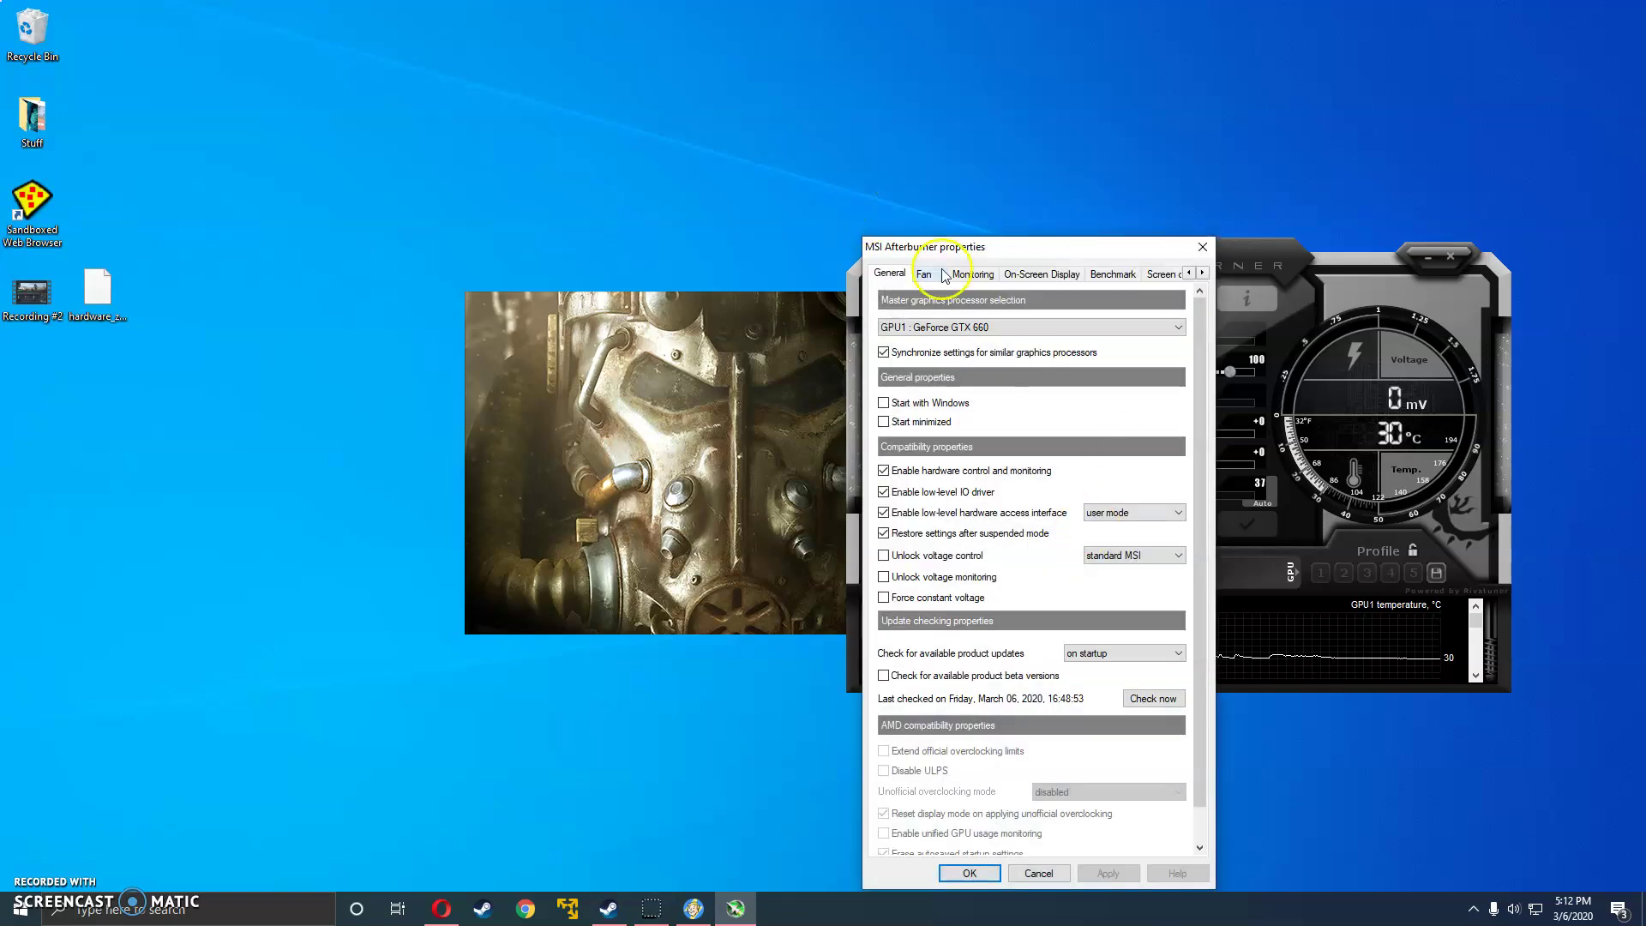
left_click_drag(960, 249, 722, 135)
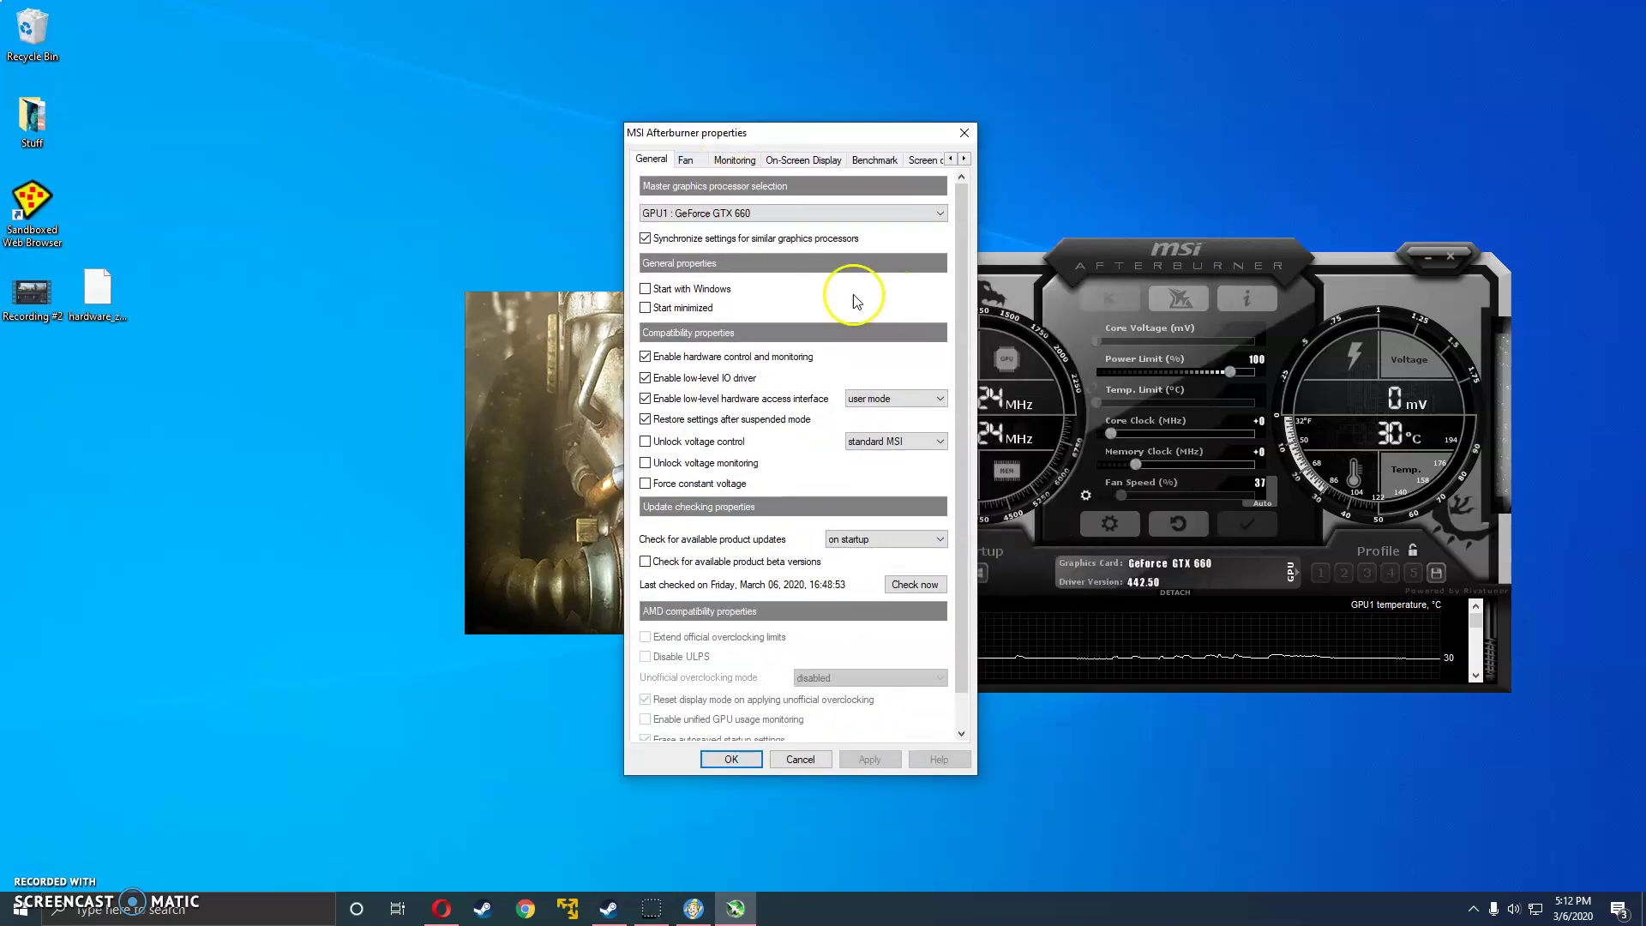
left_click(700, 165)
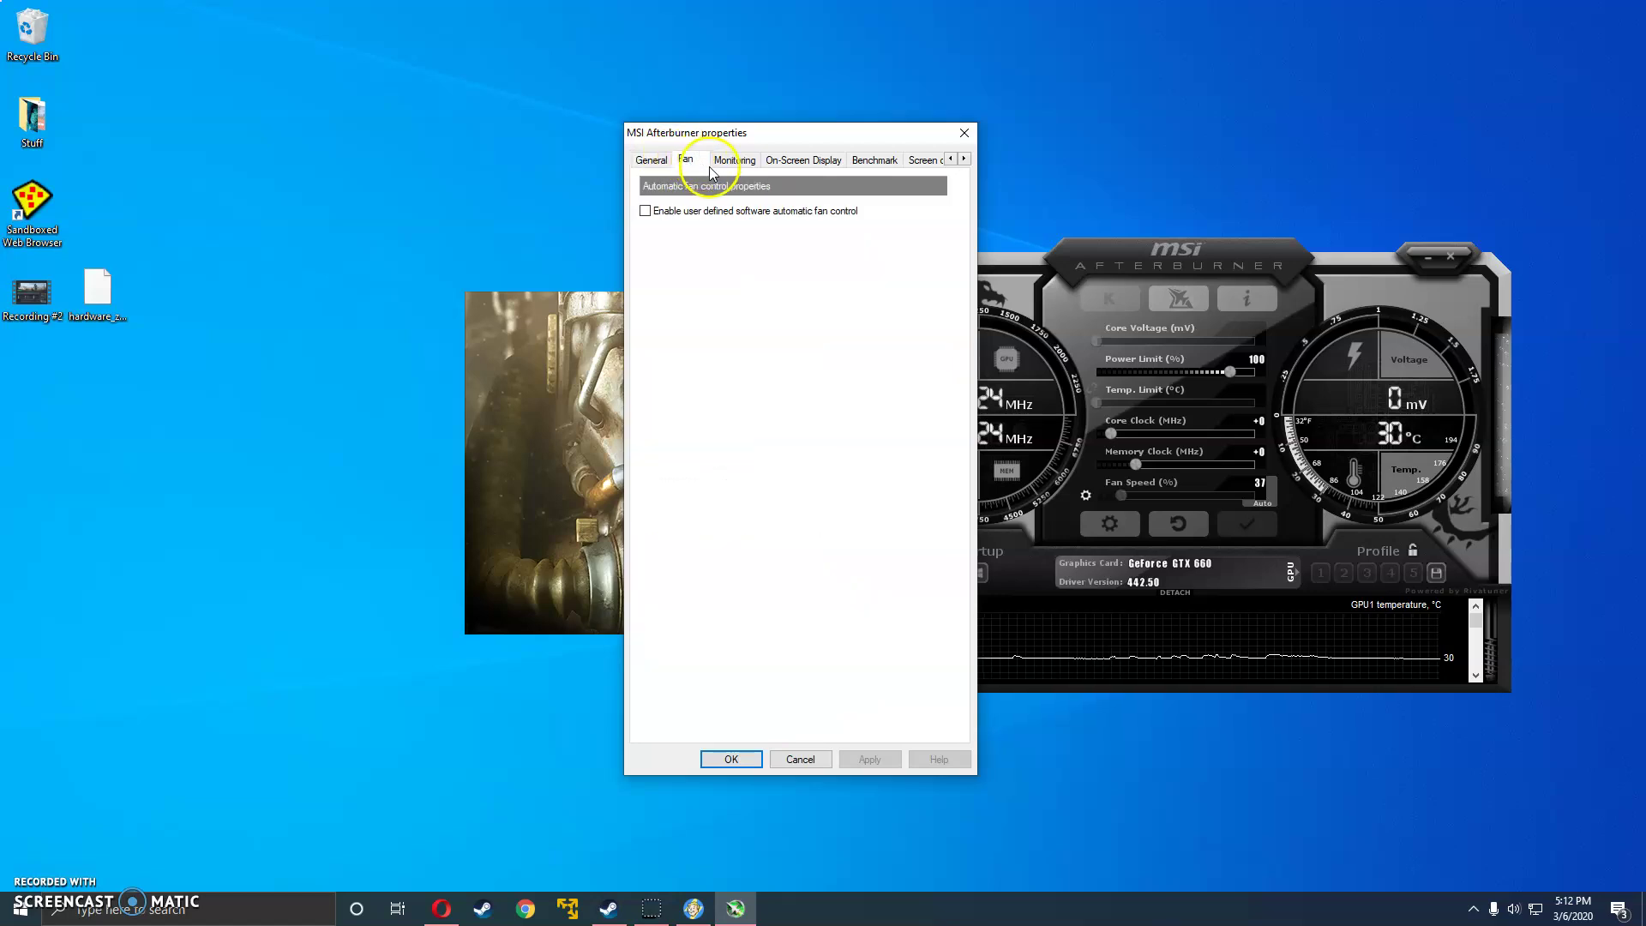
left_click(700, 213)
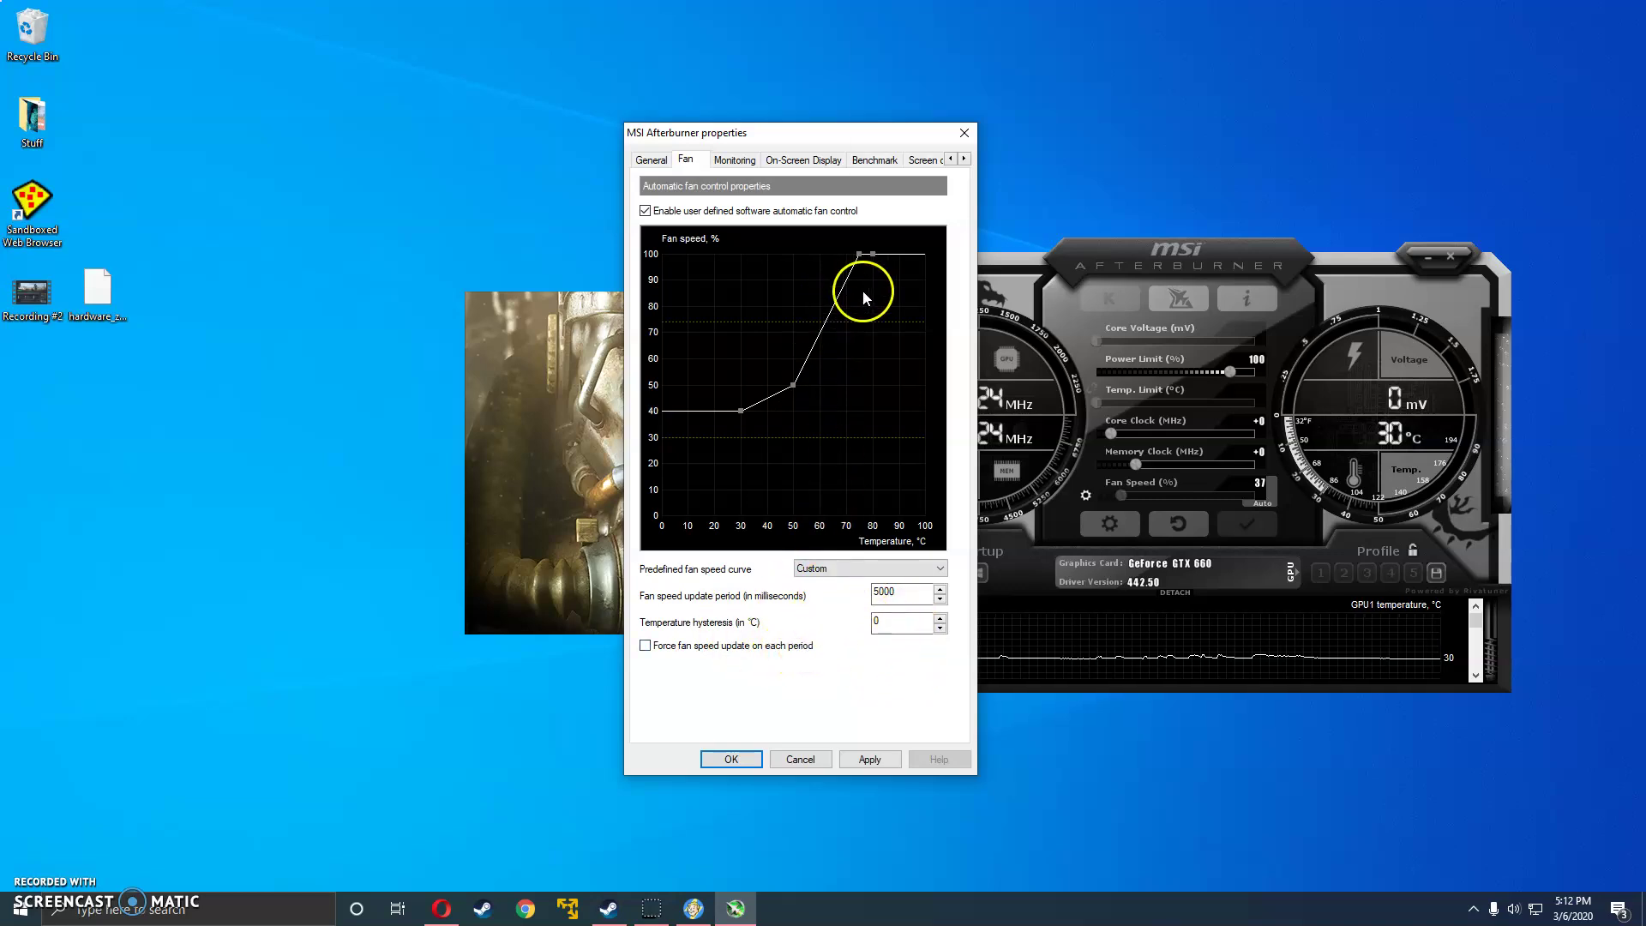
mouse_move(859, 258)
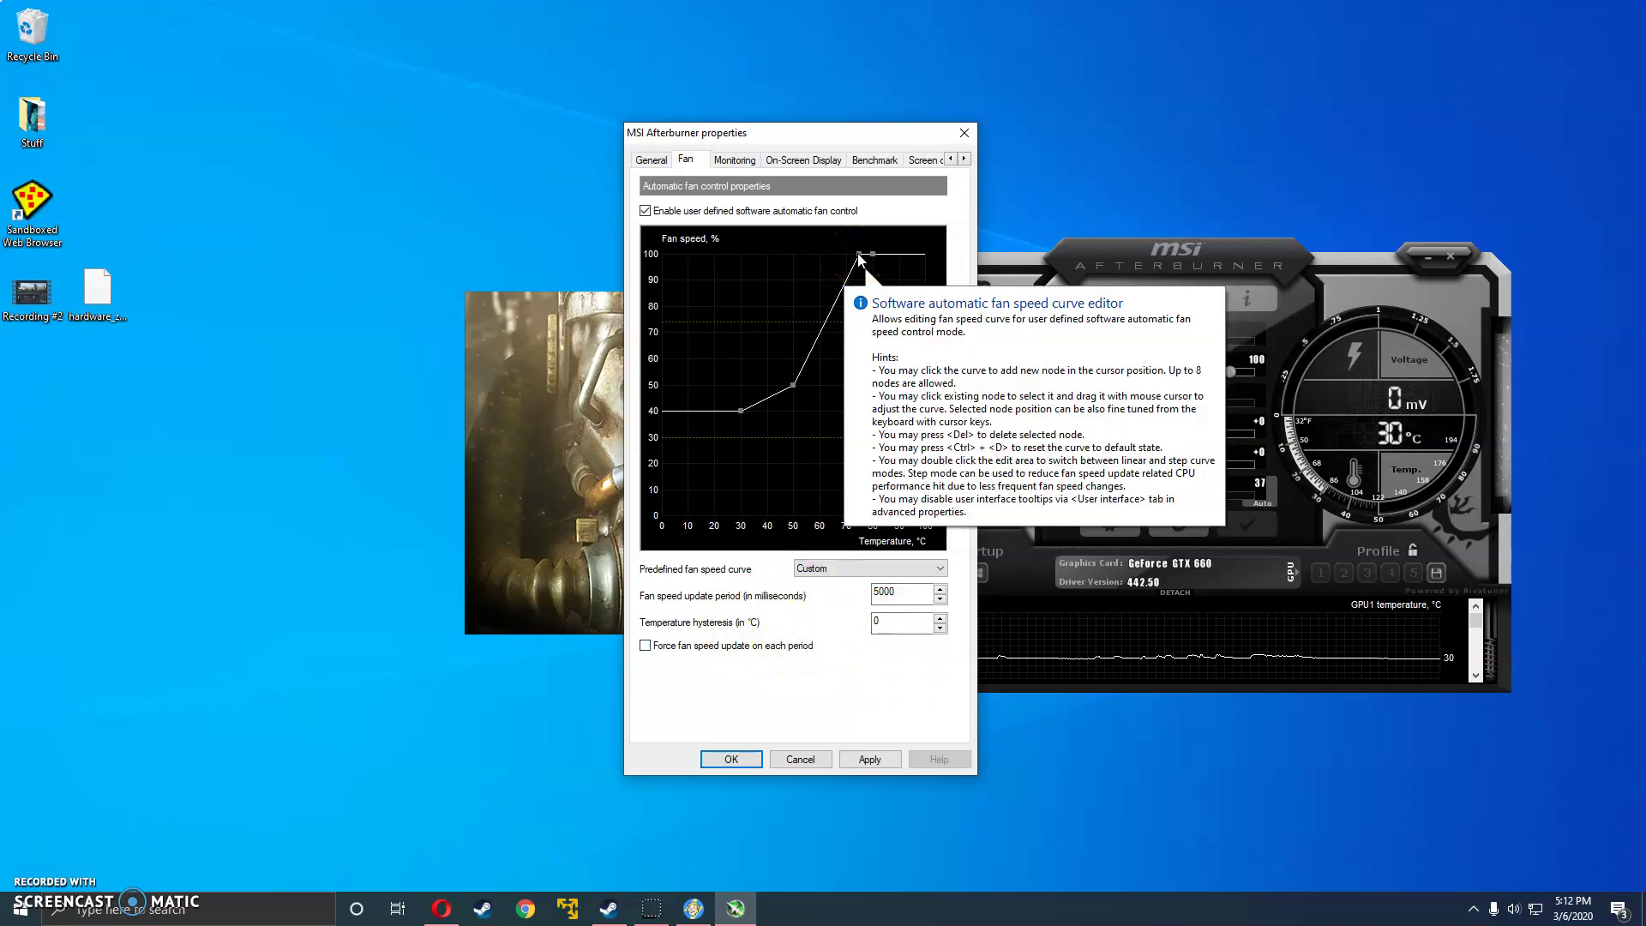
left_click(834, 295)
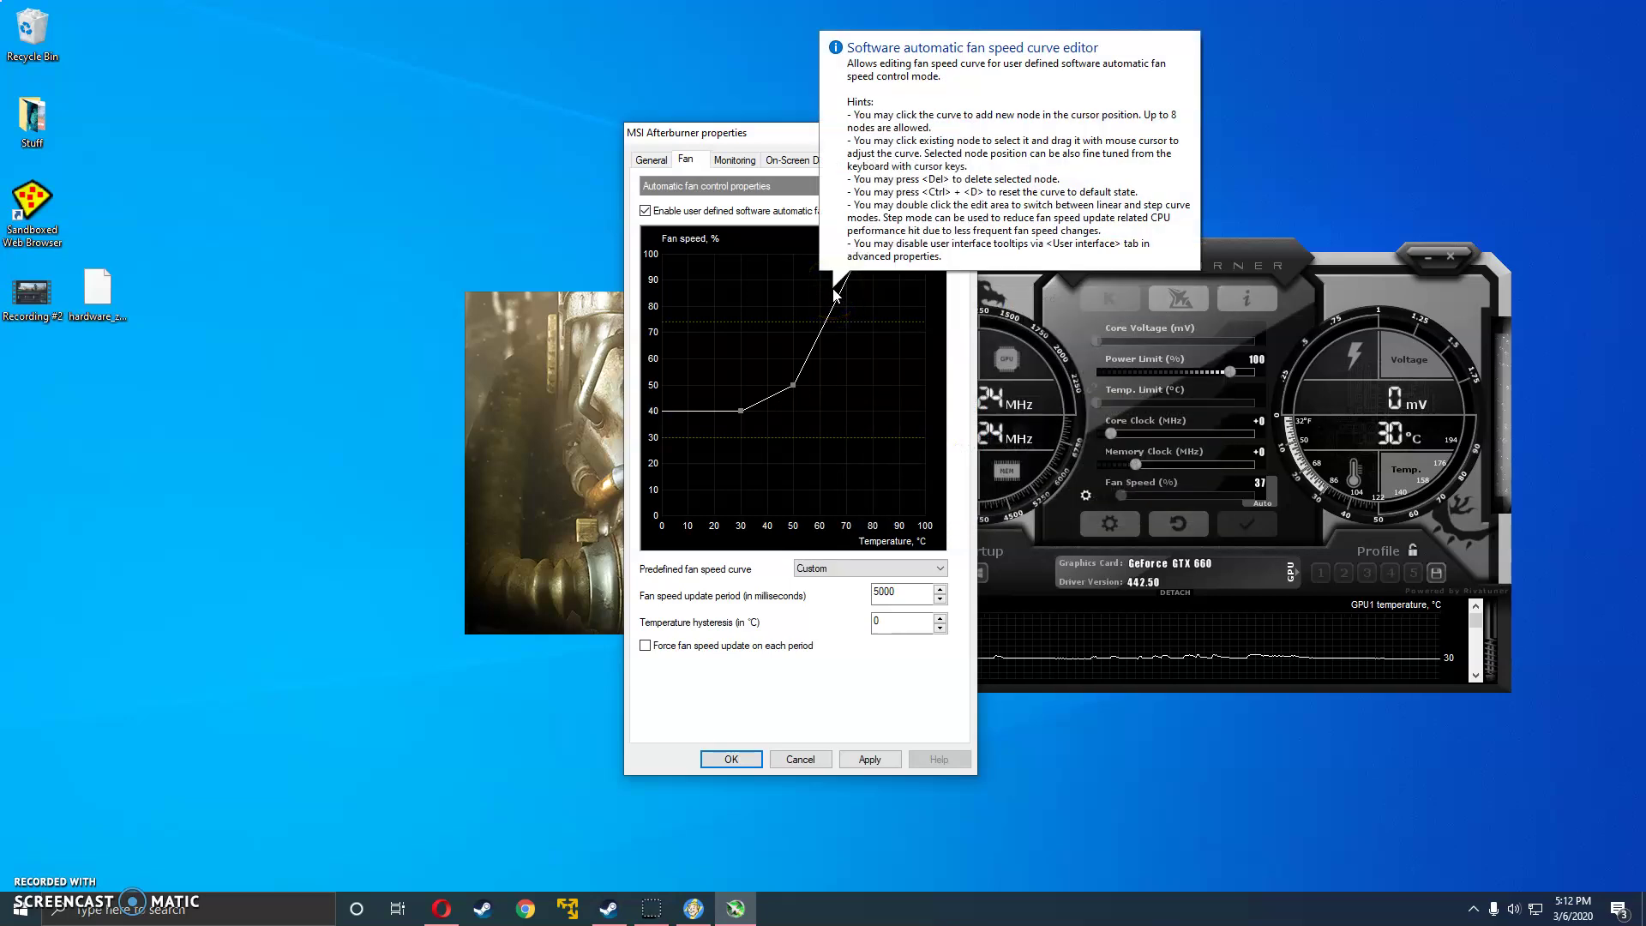
left_click(767, 265)
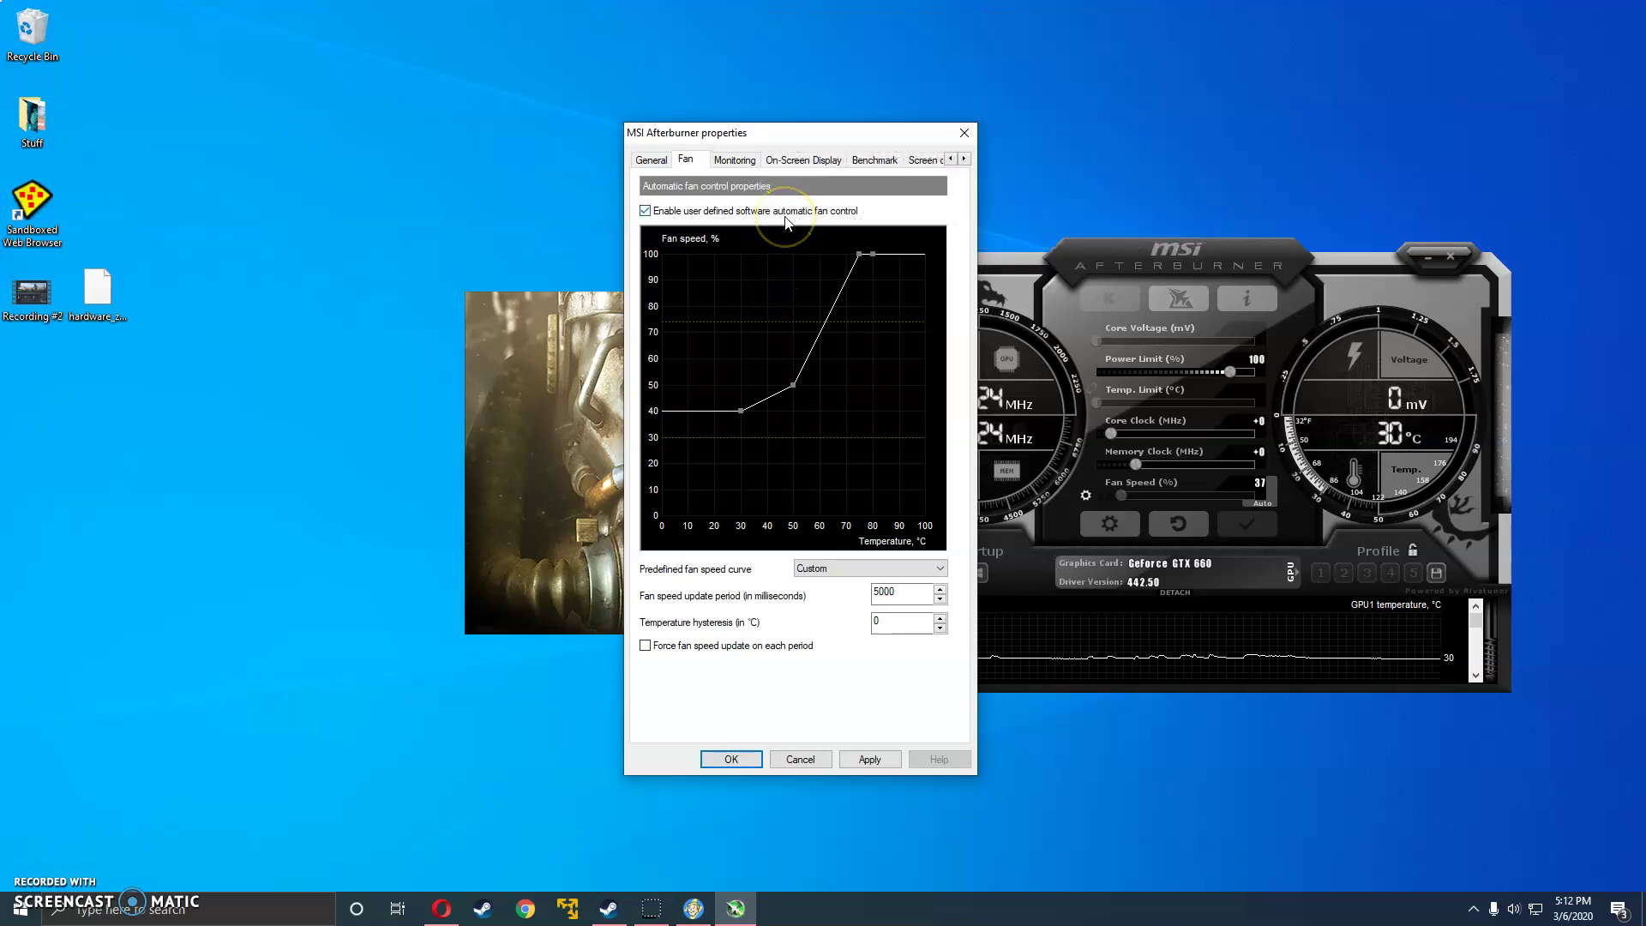
mouse_move(787, 222)
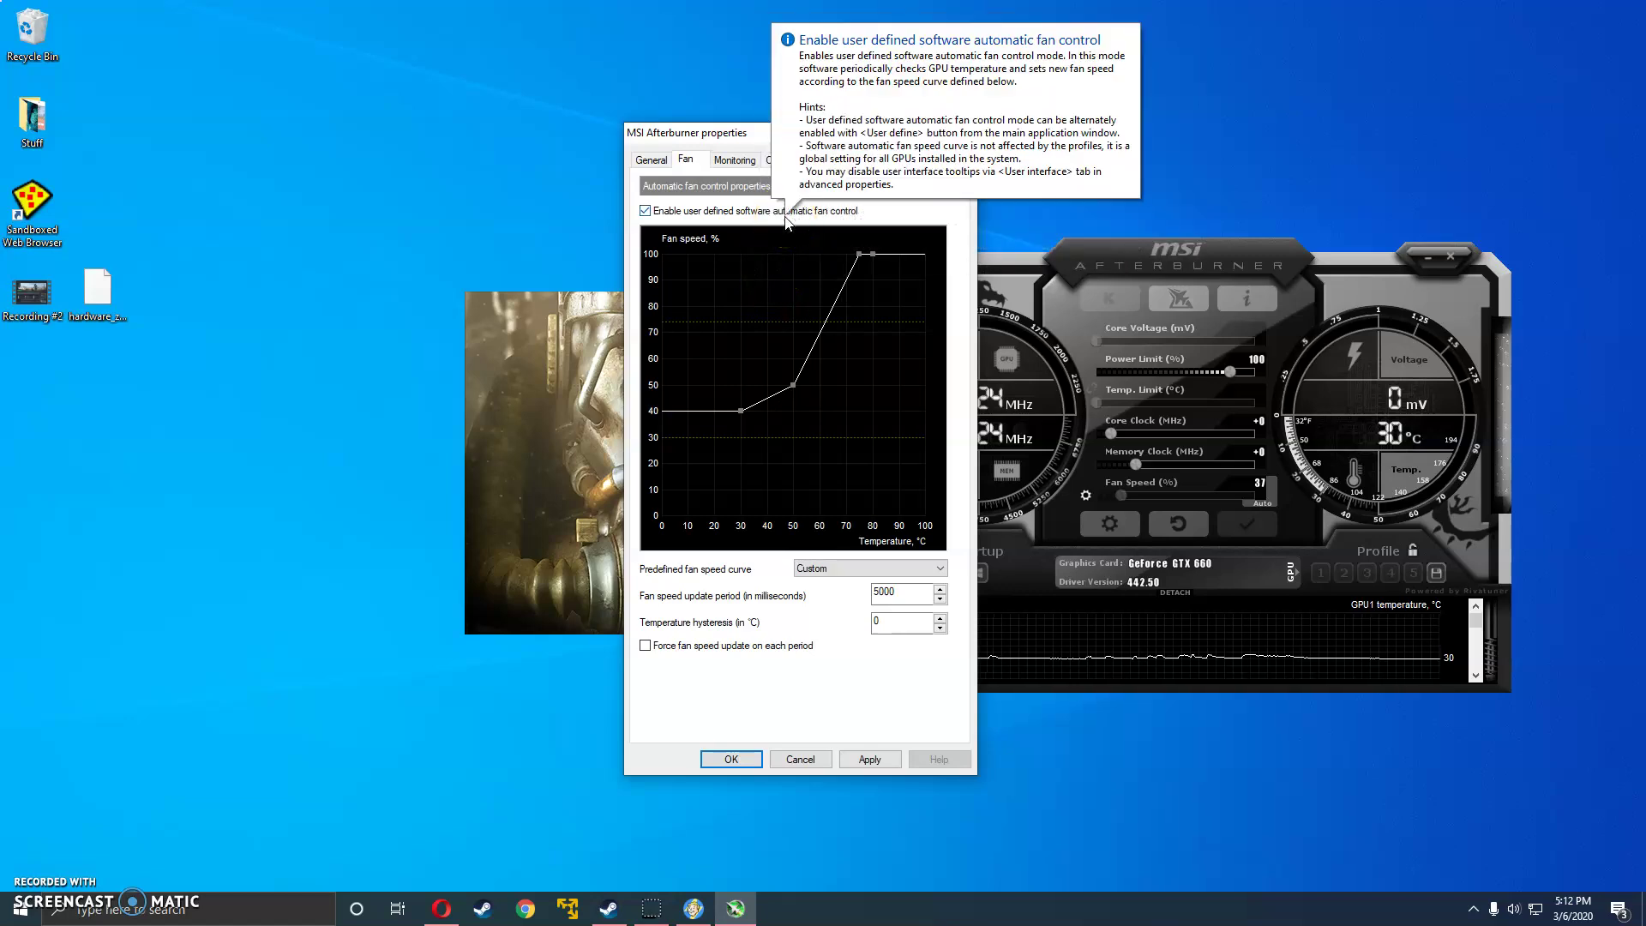
left_click(793, 225)
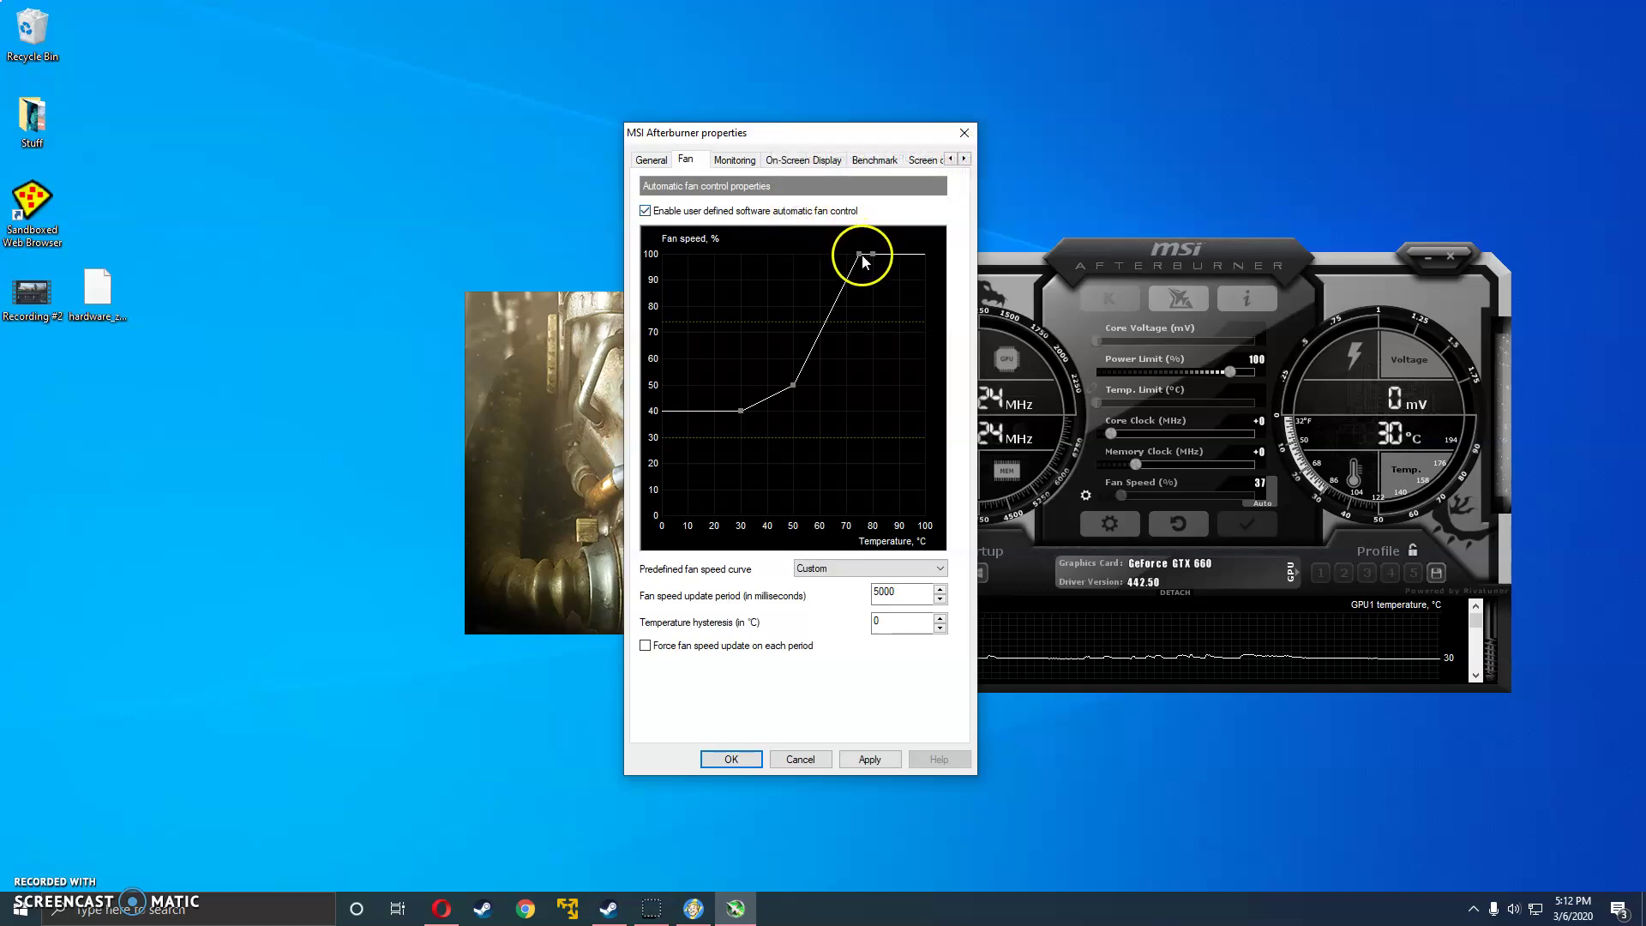
- Drag the fan curve's top point to 100% at 75°C and apply the curve
mouse_move(861, 255)
left_click_drag(862, 255, 862, 259)
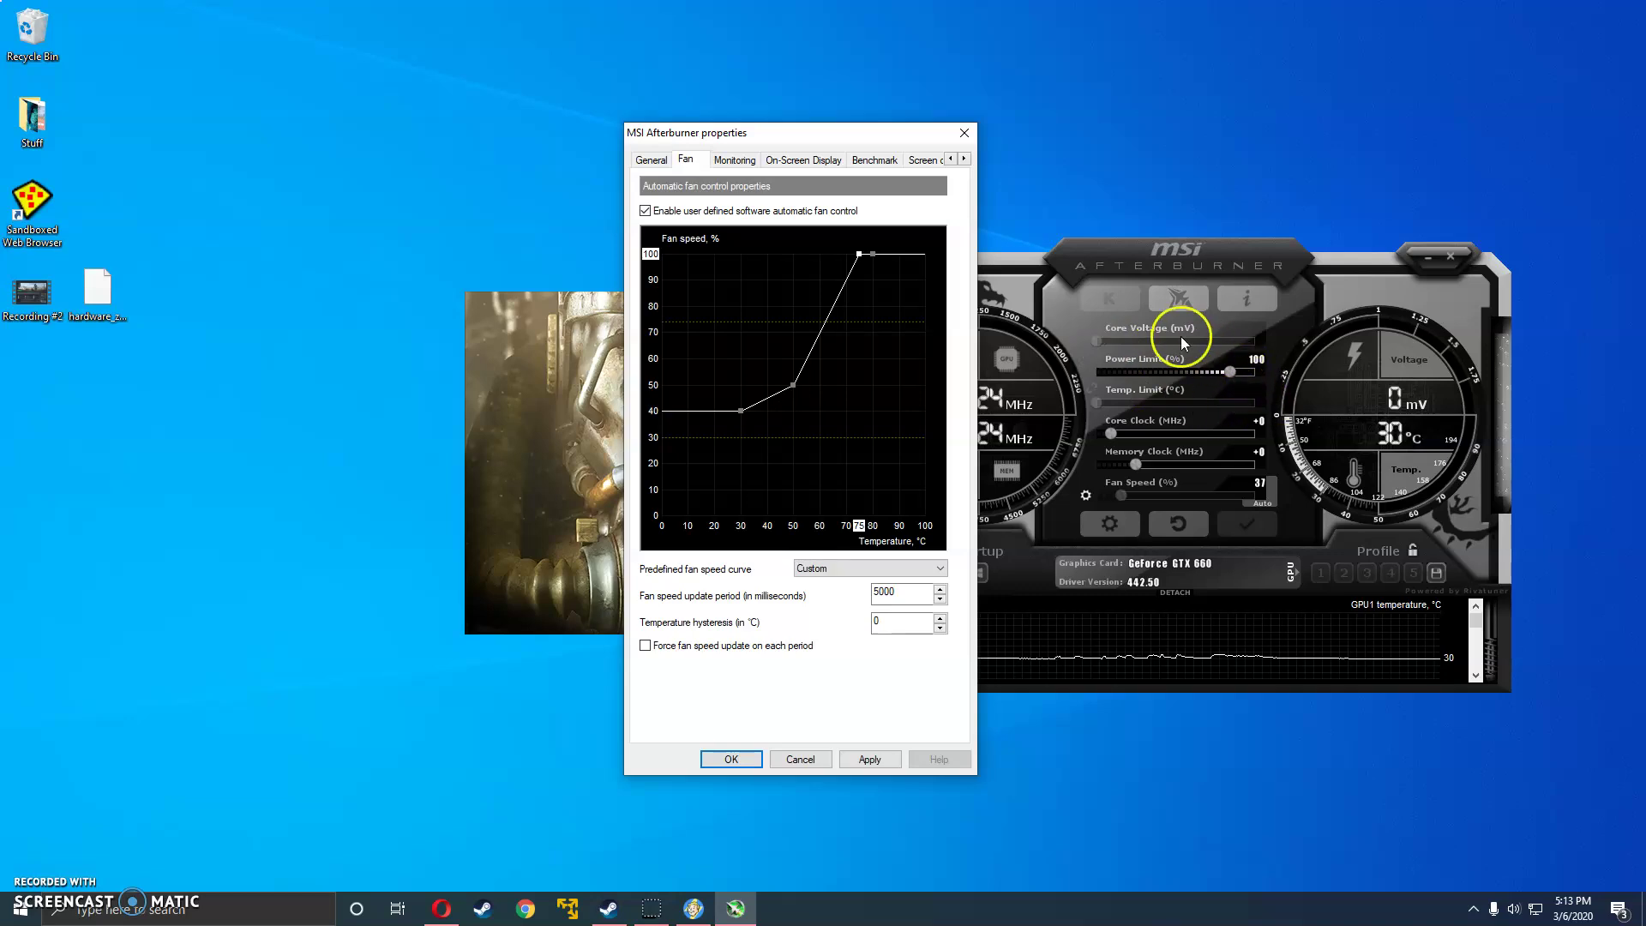
left_click(882, 763)
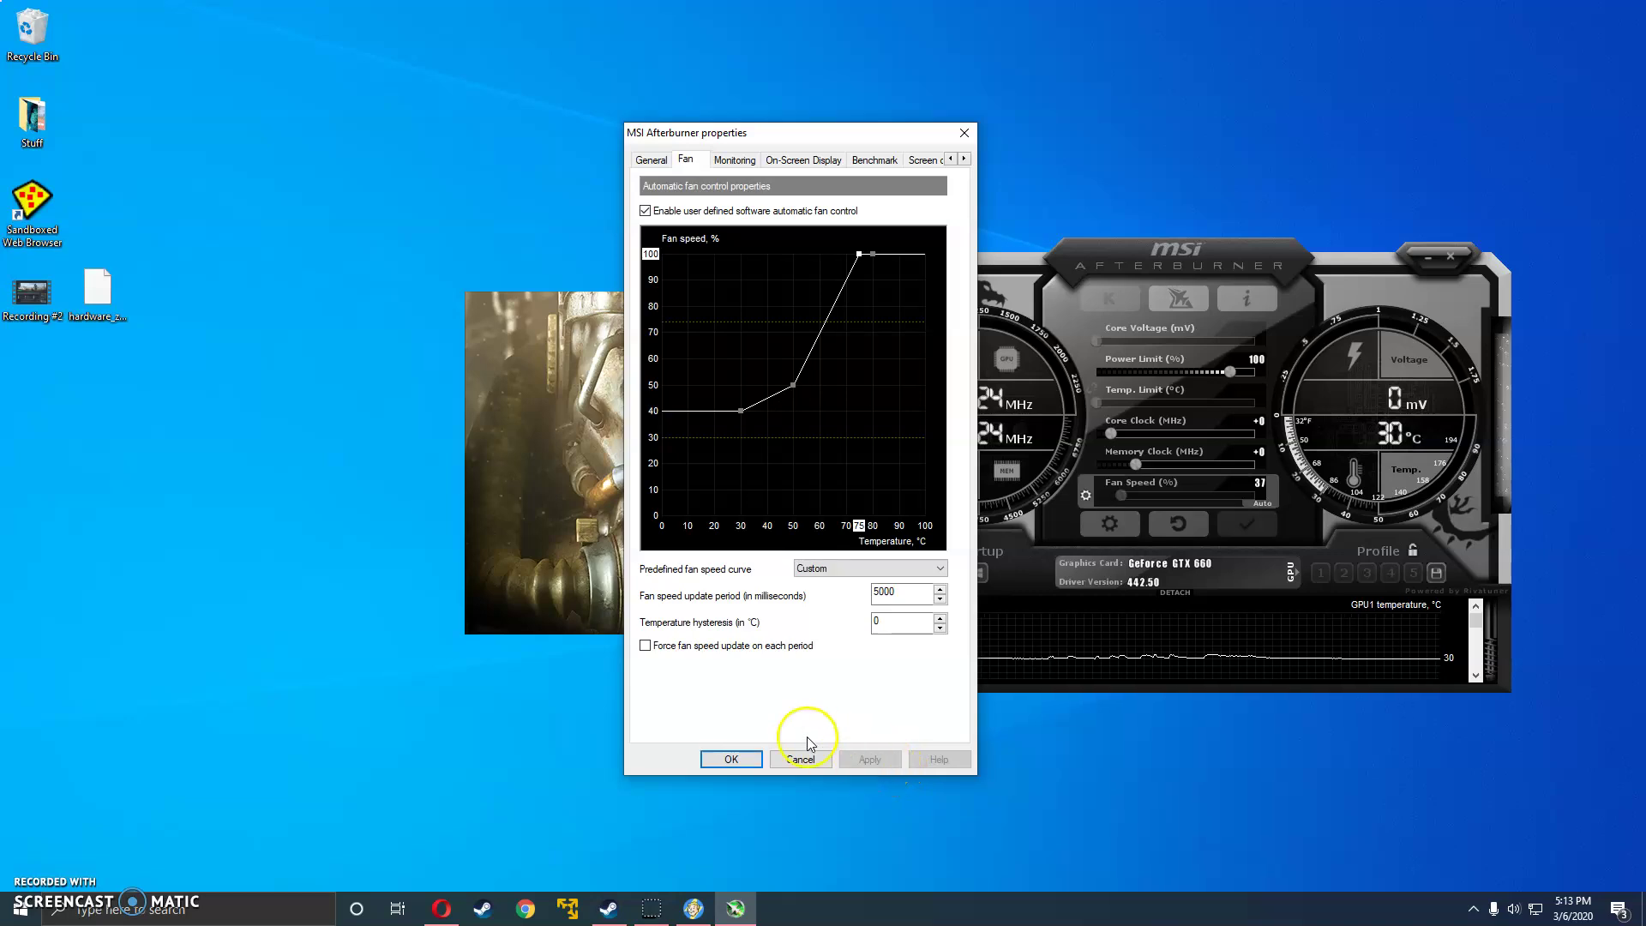
- Check the Monitoring and On-Screen Display tabs, including the Toggle On-Screen Display hotkey, then confirm with OK
left_click(734, 160)
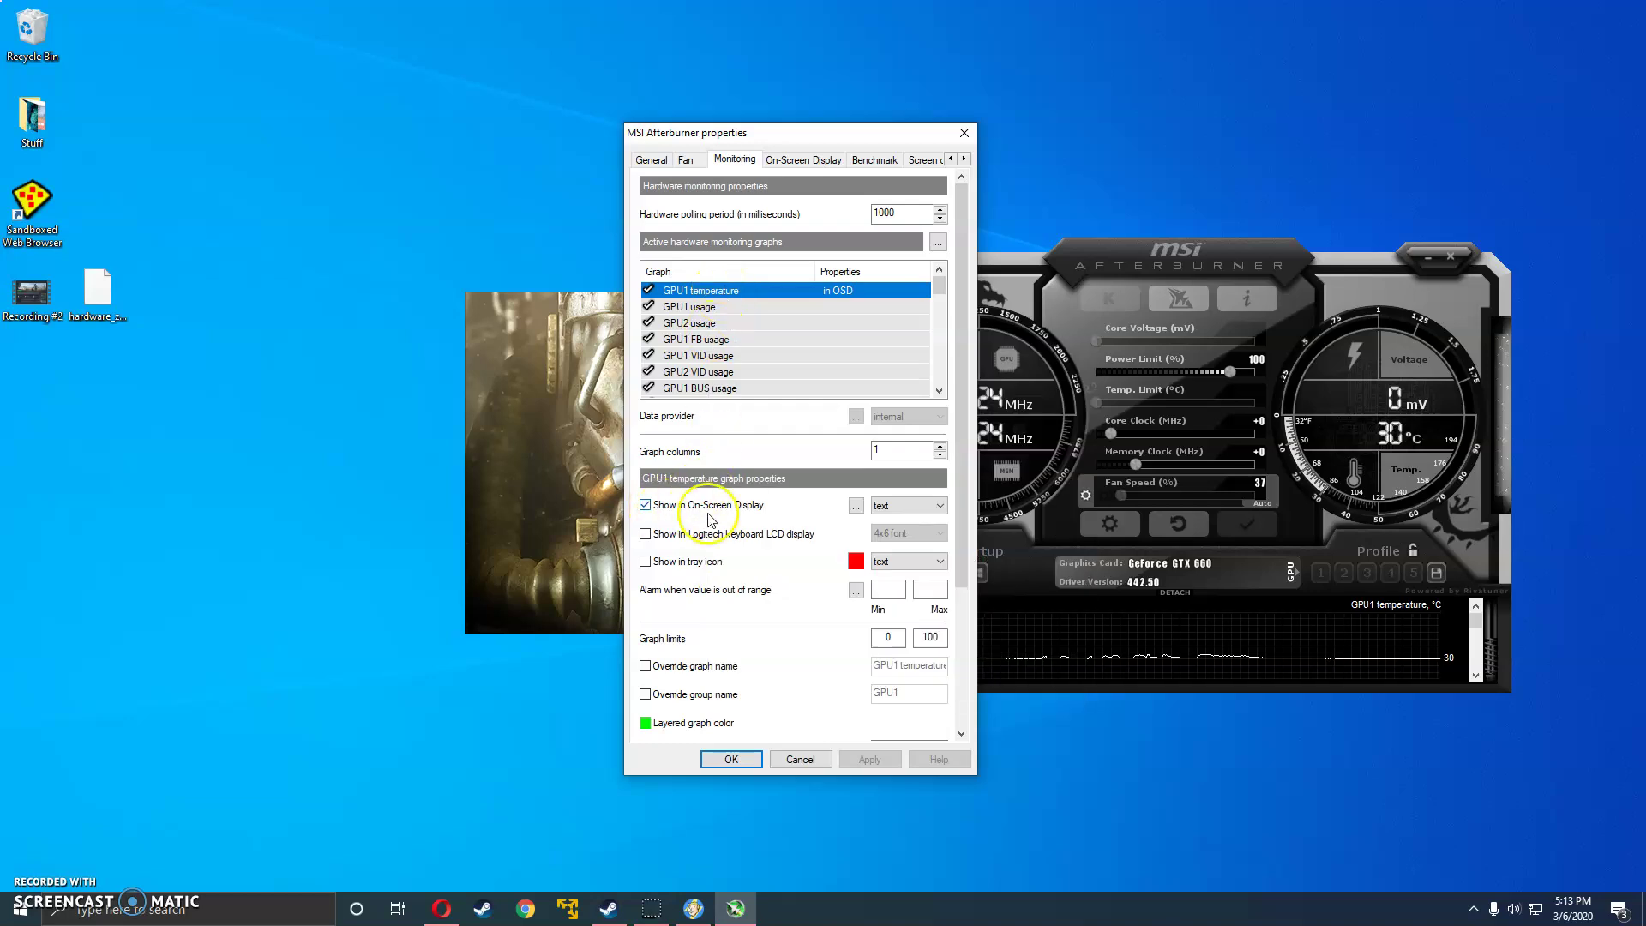
left_click(806, 160)
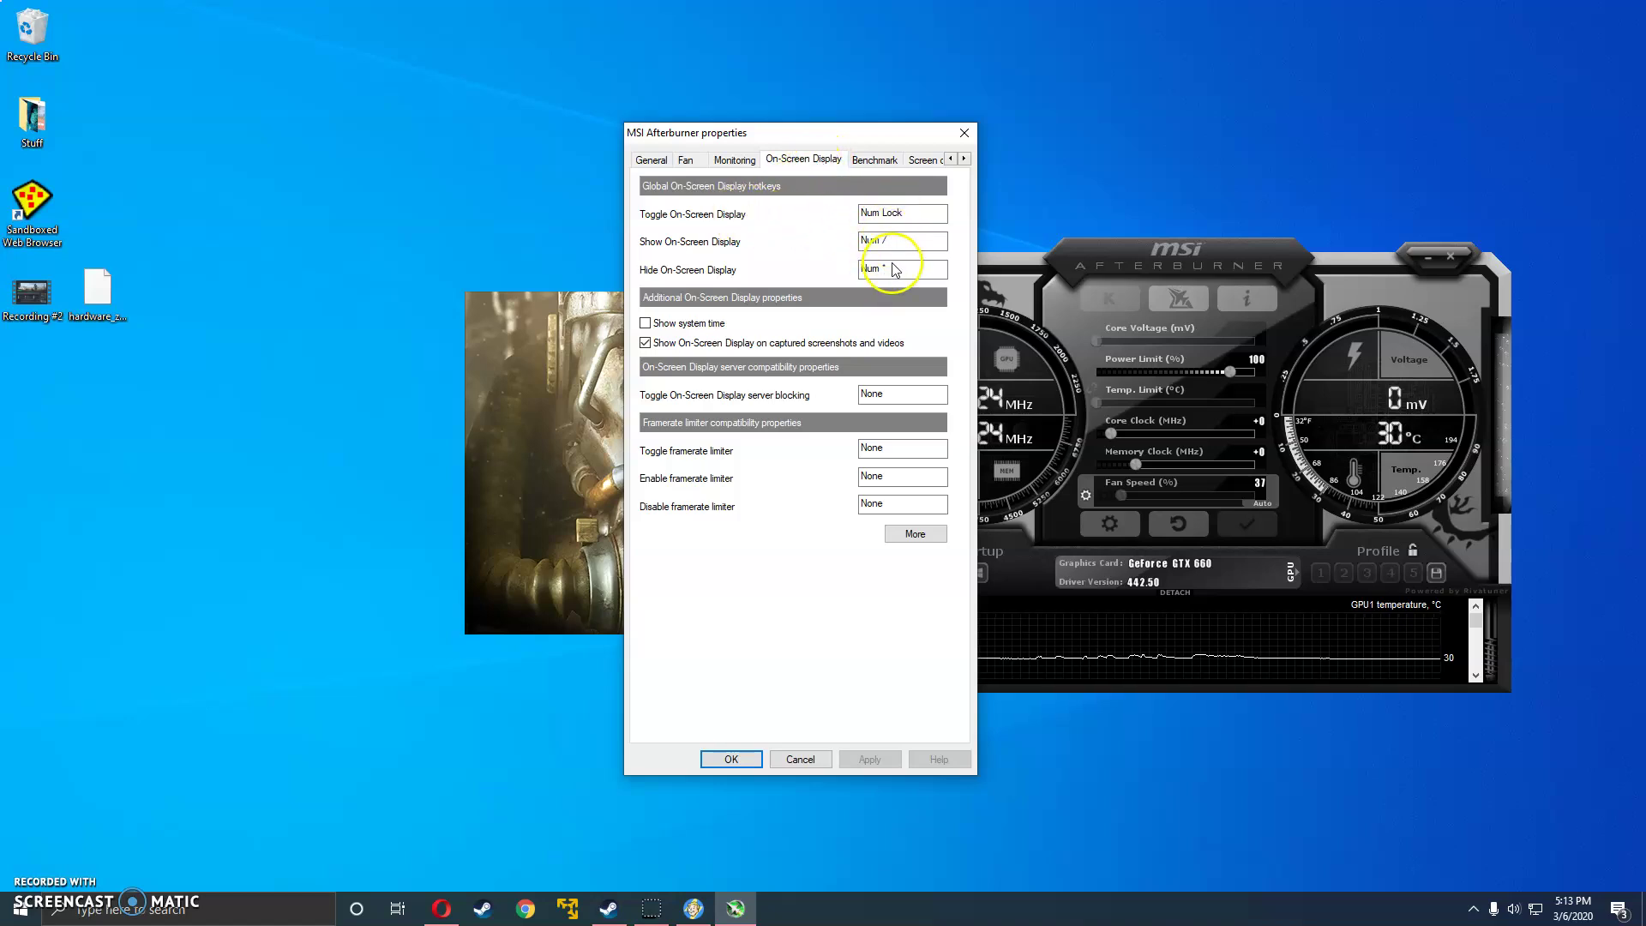
left_click(883, 219)
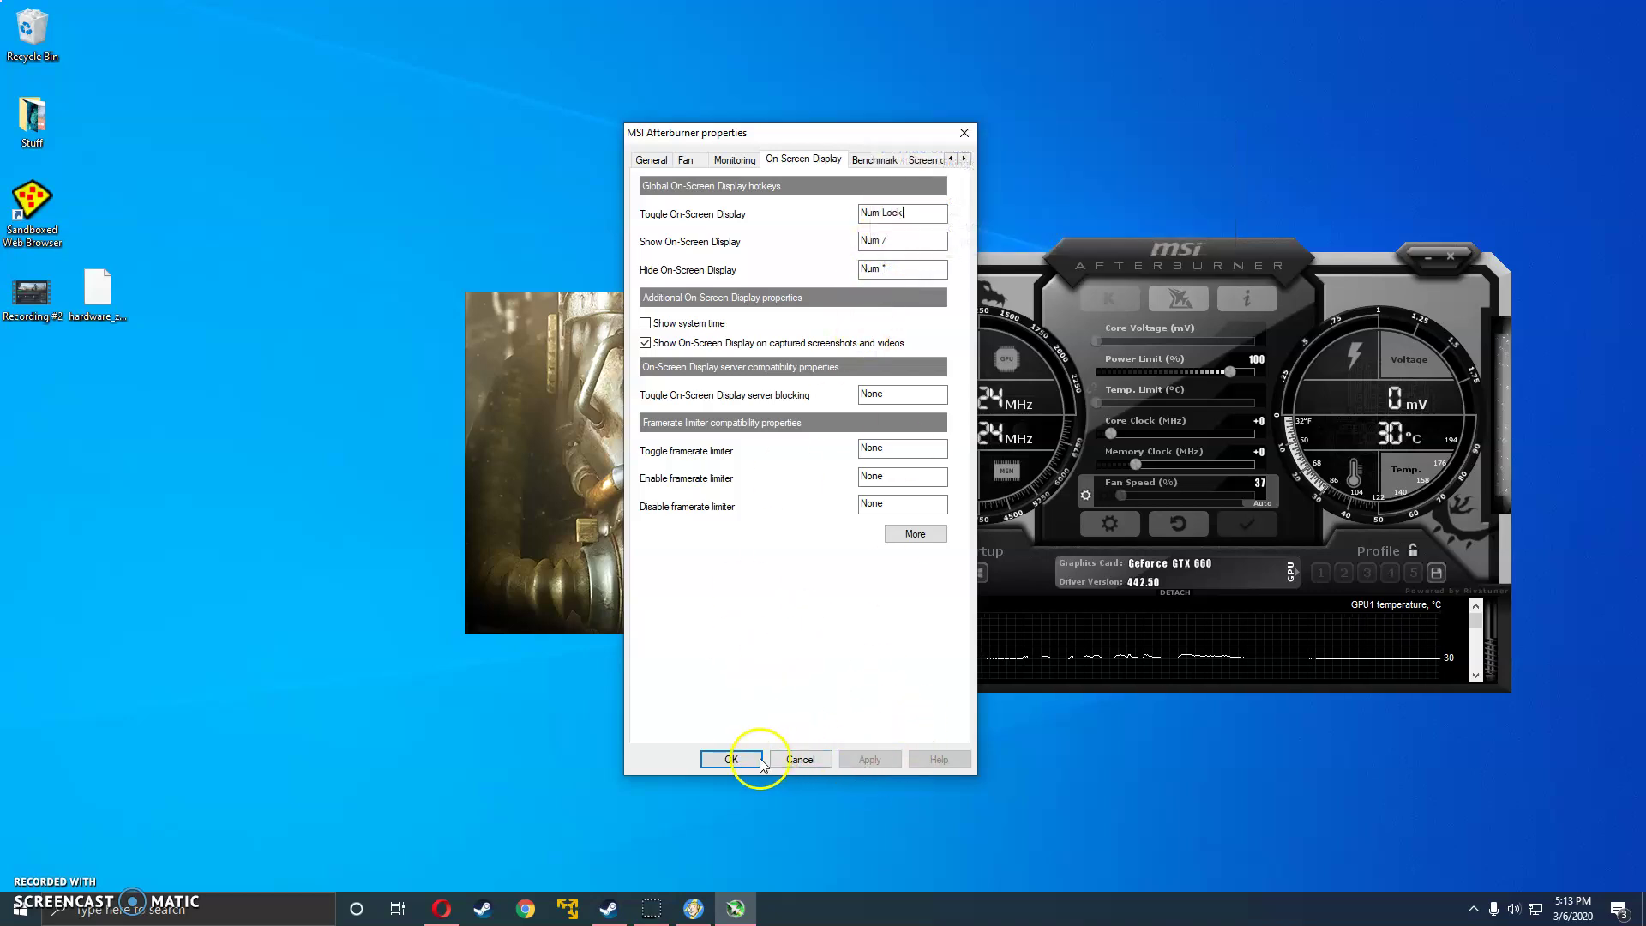
left_click(732, 760)
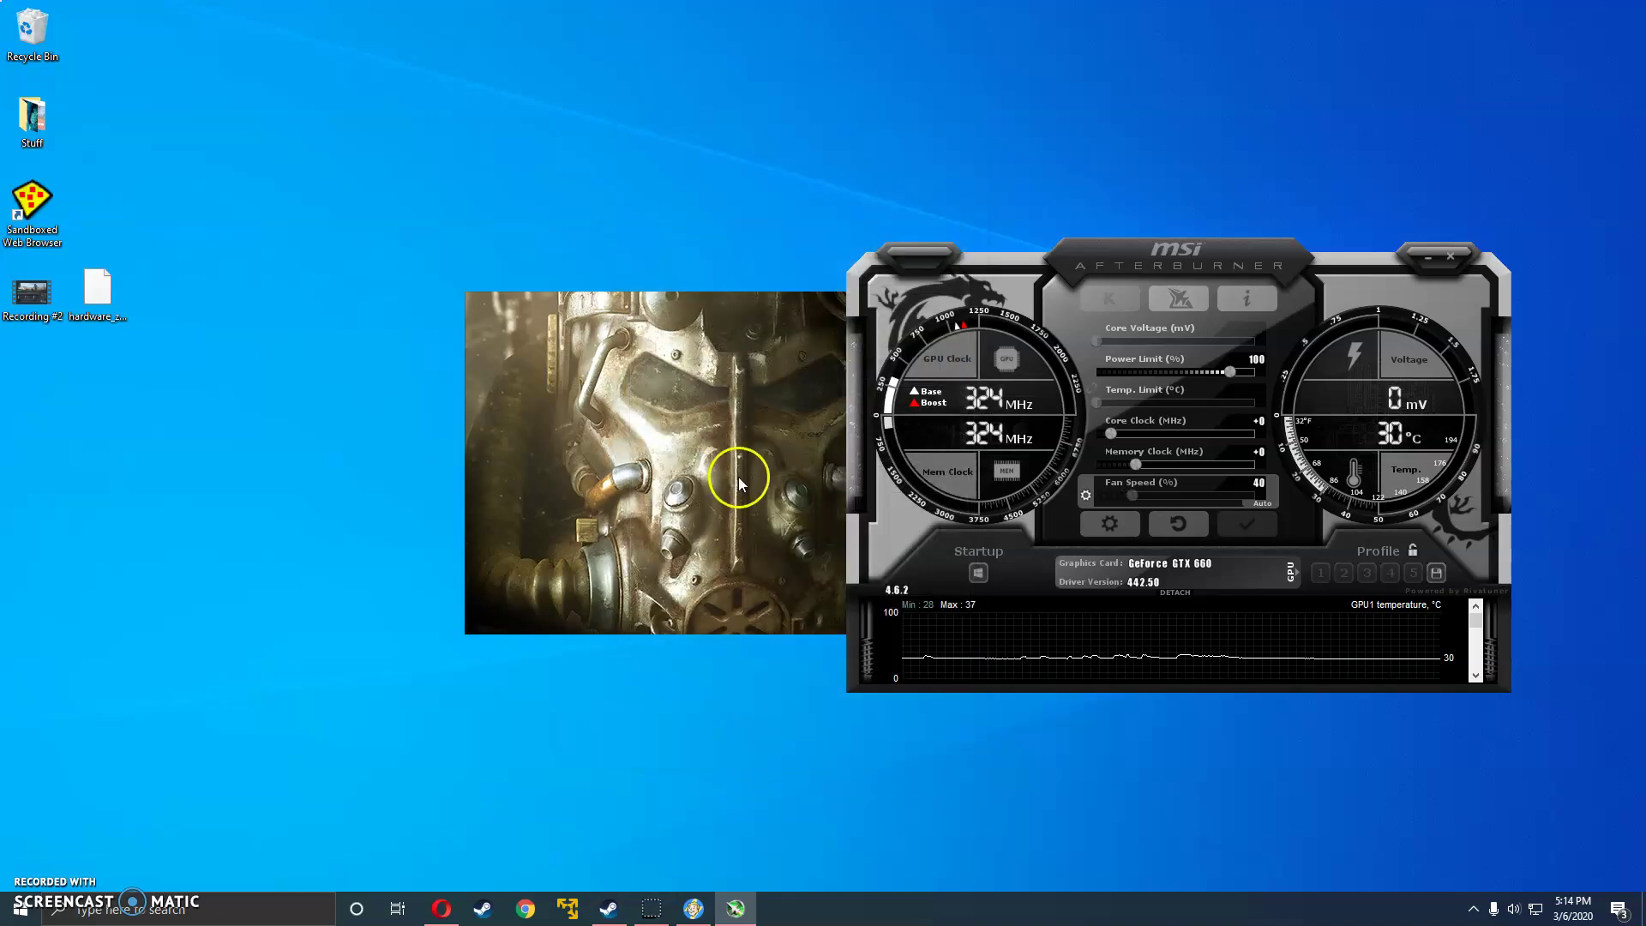
- Bring the Fallout 4 launcher in front of the Afterburner window
left_click(681, 463)
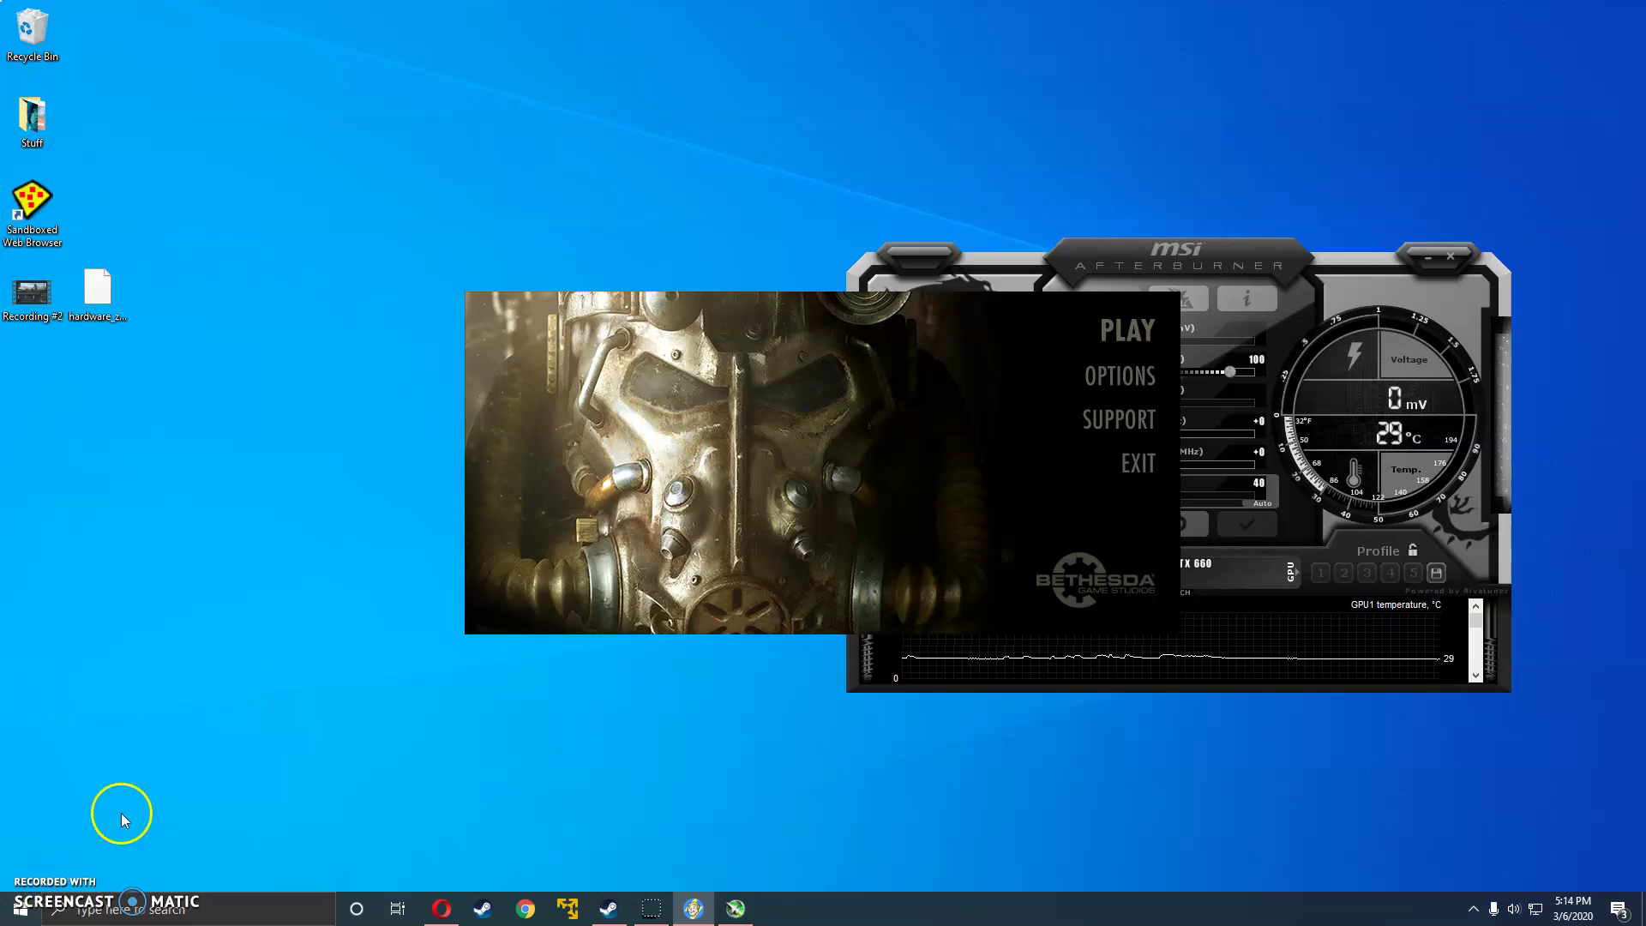
left_click(652, 909)
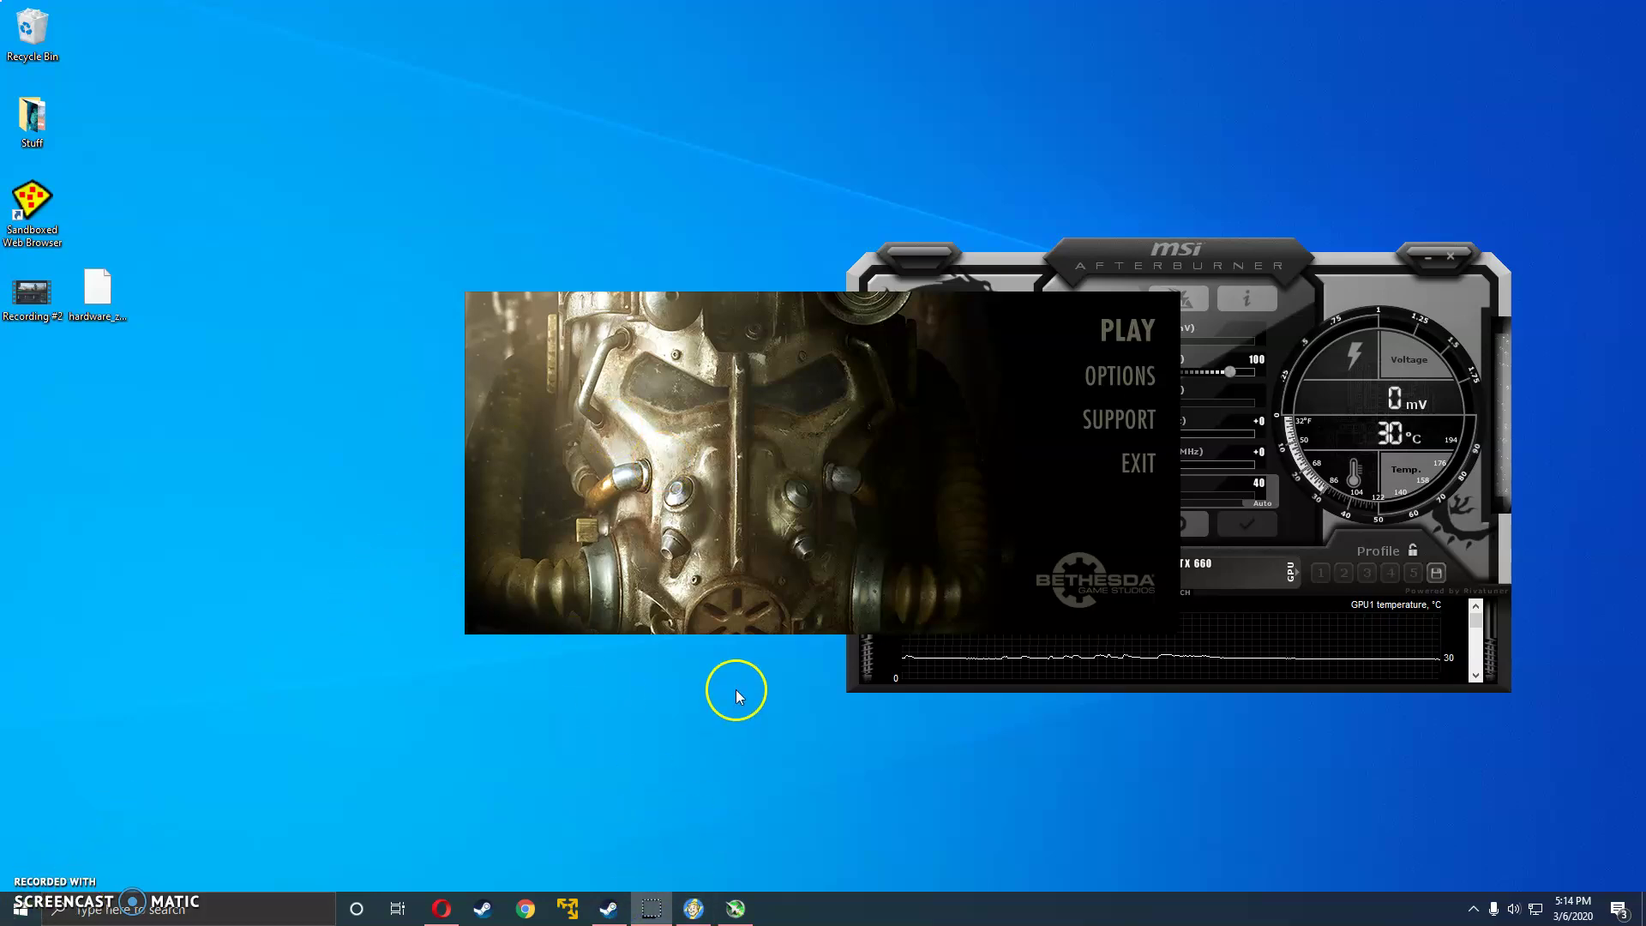